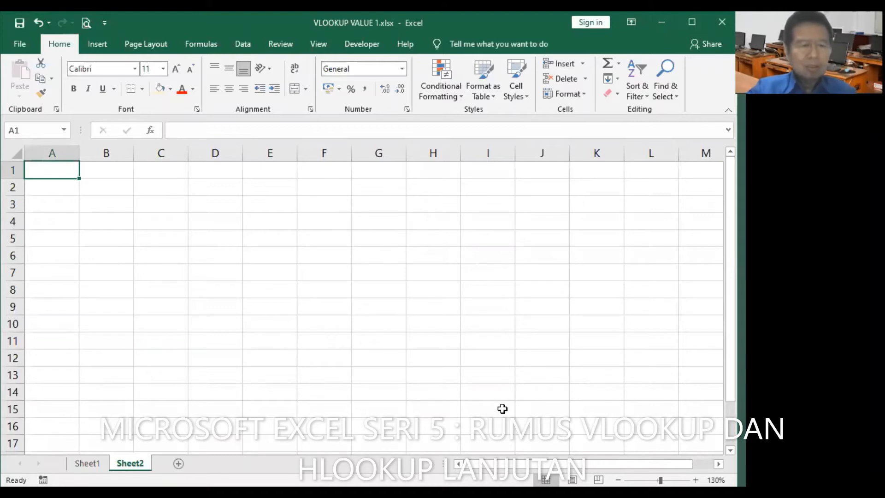
- Fill cells A1:A5 with a number series running from 100 to 500 in increments of 100
type("100")
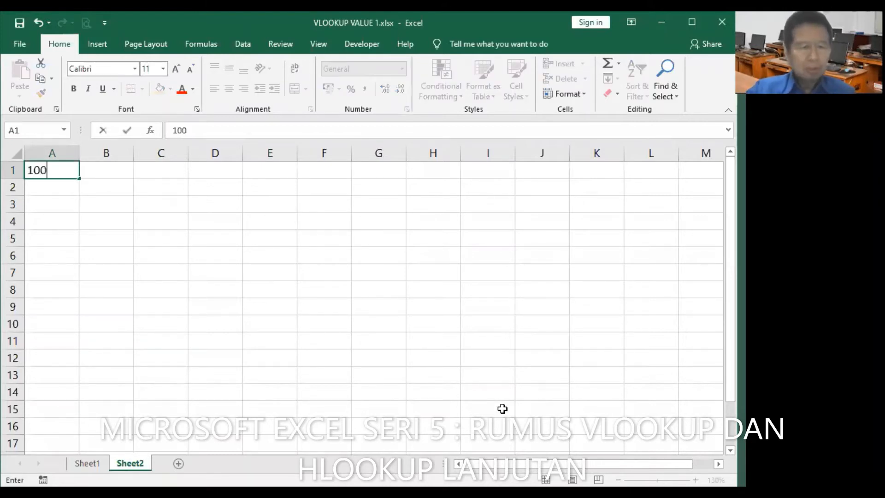
key("Return")
type("200")
key("Return")
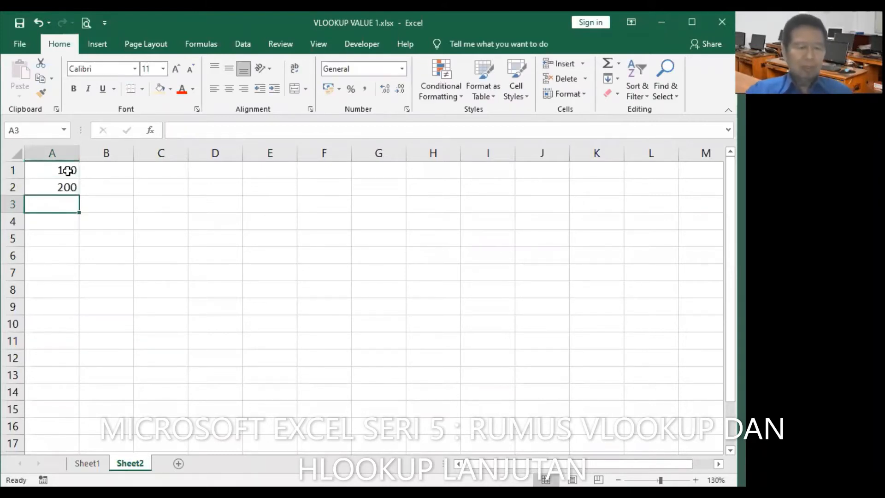
left_click_drag(68, 172, 69, 247)
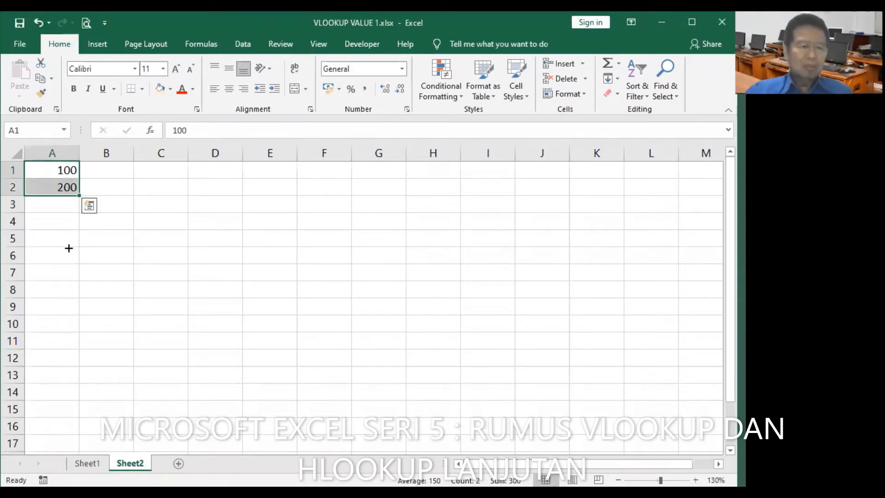
- Enter KODE 1 in B1 and fill the series down to KODE 5 in B5
left_click(109, 168)
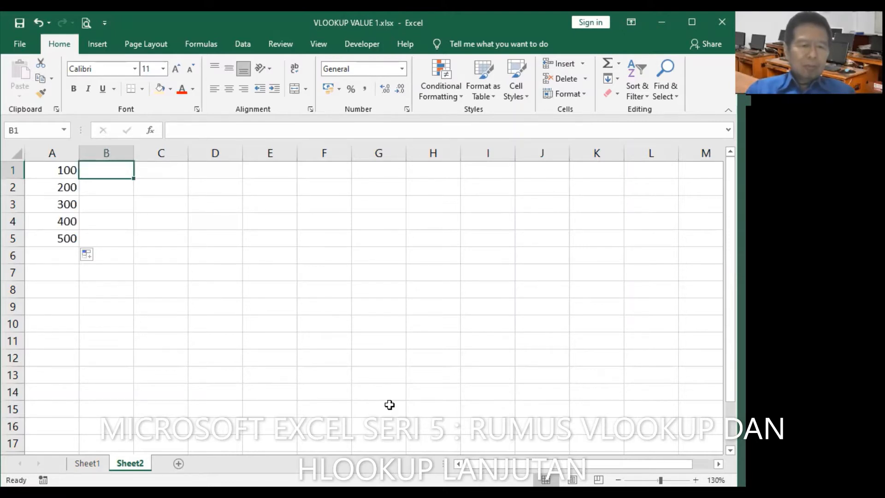
type("KODE 1")
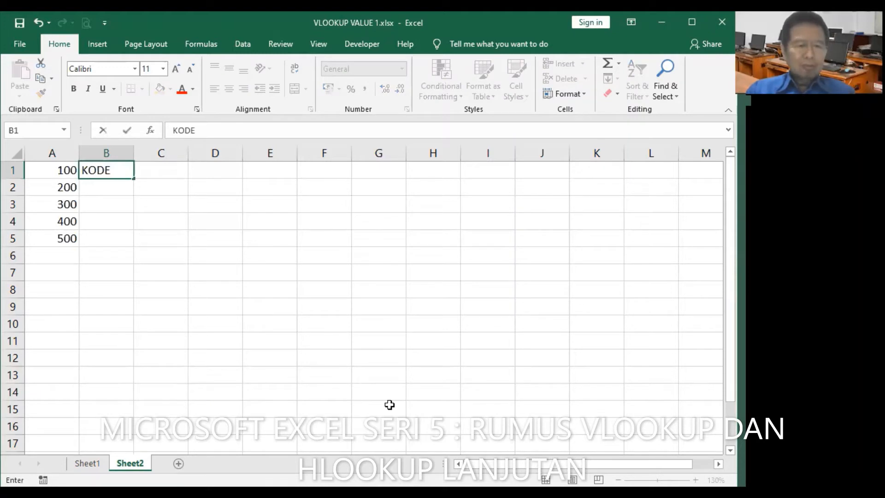
key("Return")
left_click(129, 174)
left_click_drag(133, 179, 134, 244)
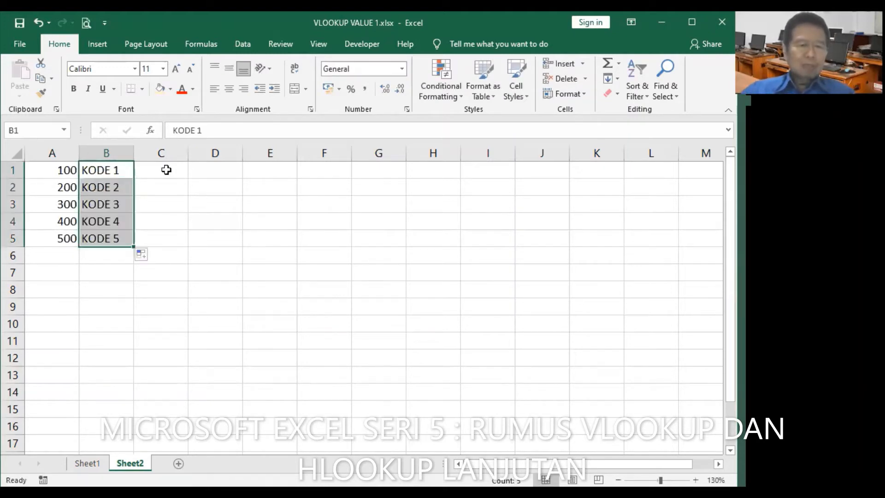
- List the product names BONEKA, SISIR, TAS, SEPATU and MOUSE in cells C1:C5
left_click(166, 170)
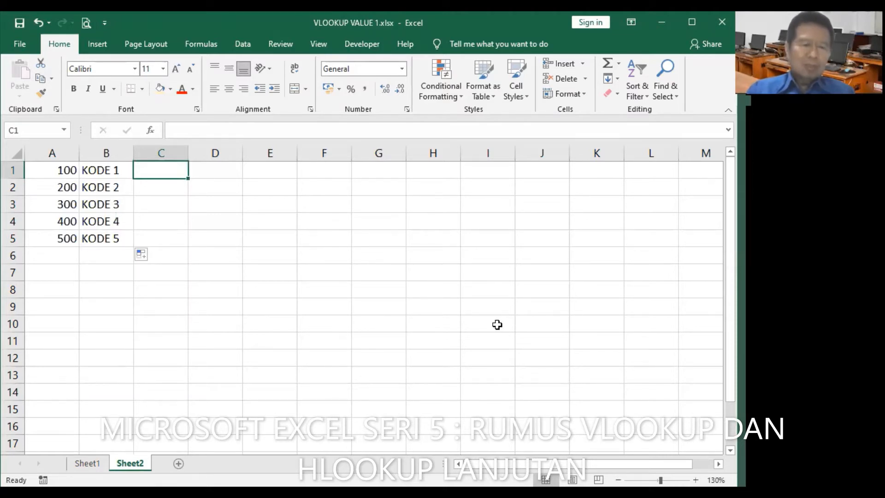
type("BONEKA")
key("Return")
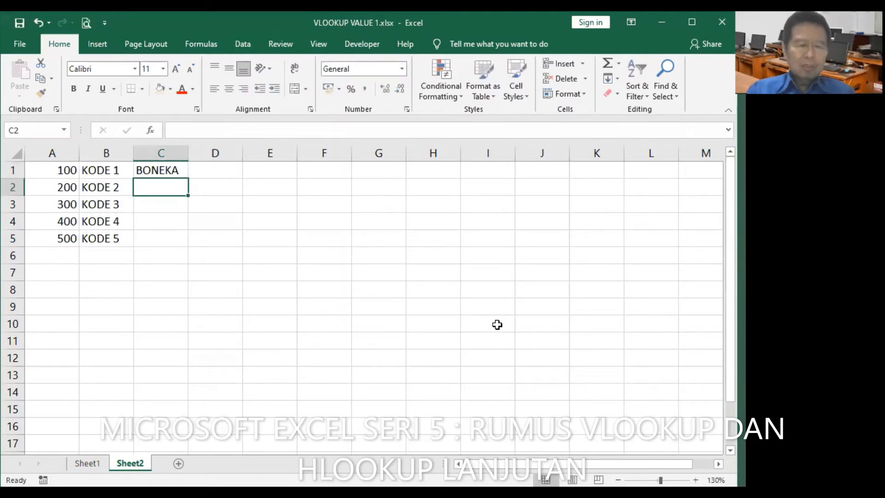
type("SISIR")
key("Return")
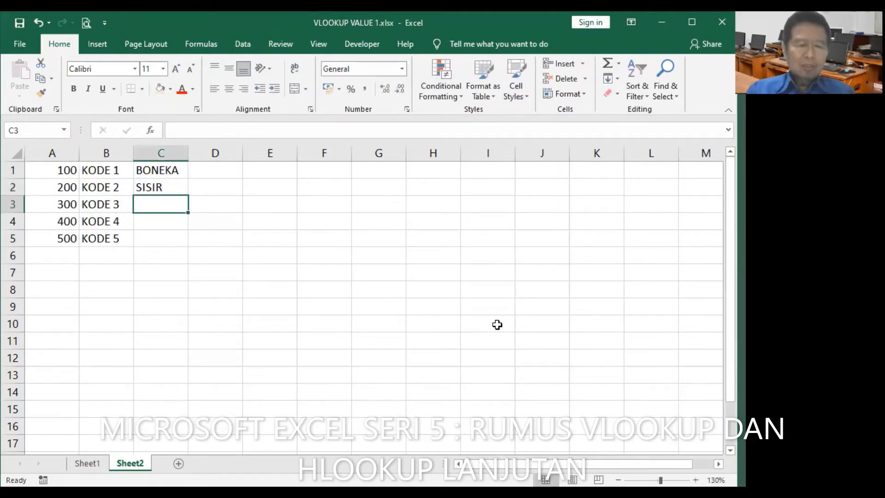
type("TAS")
key("Return")
type("SEPATU")
key("Return")
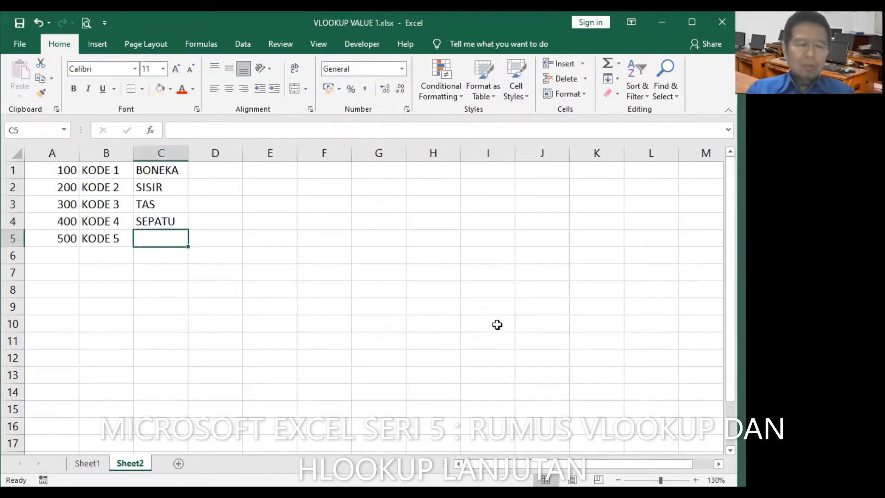
type("MOUSE")
key("Return")
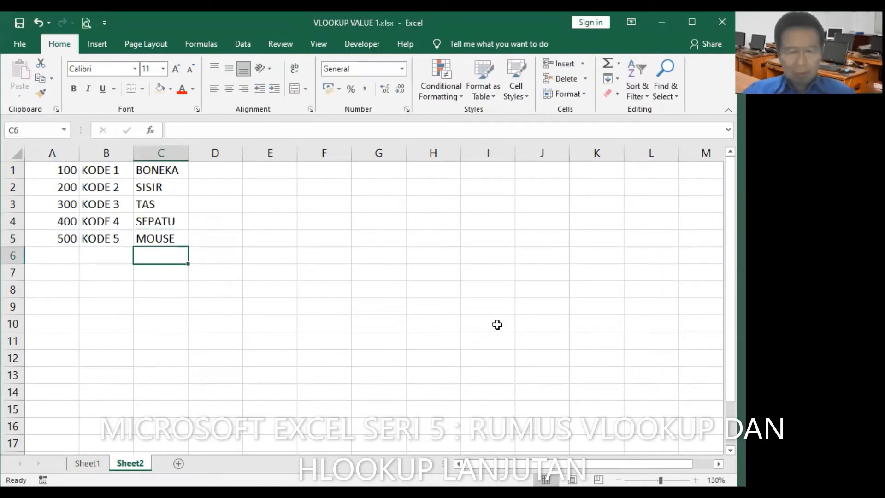
- Name the cell range A1:C5 PRODUK
left_click_drag(65, 174, 157, 239)
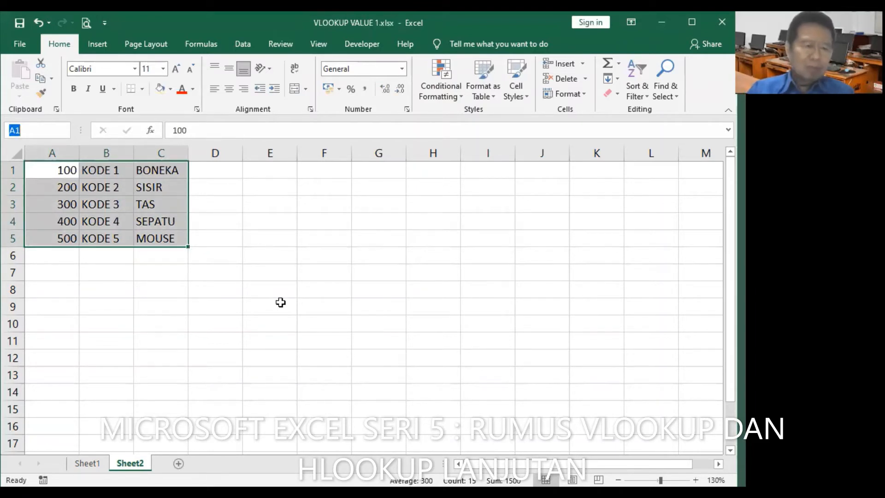
type("PRODUK")
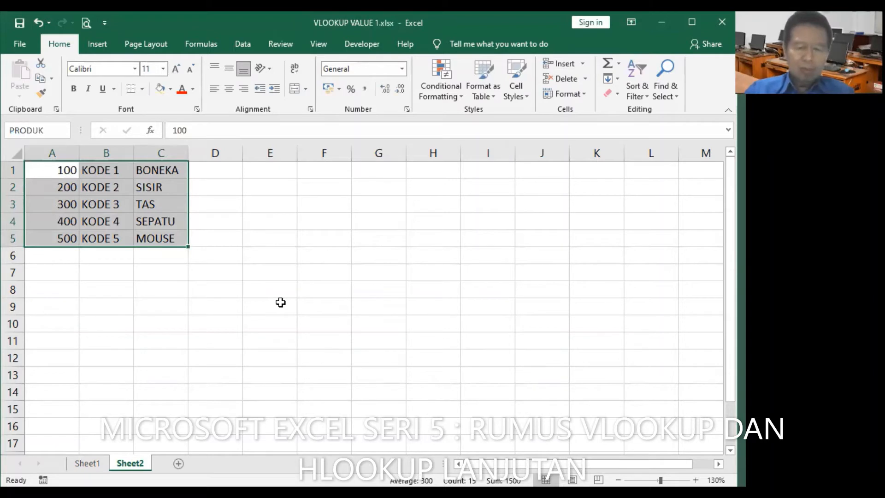
key("Return")
left_click(90, 326)
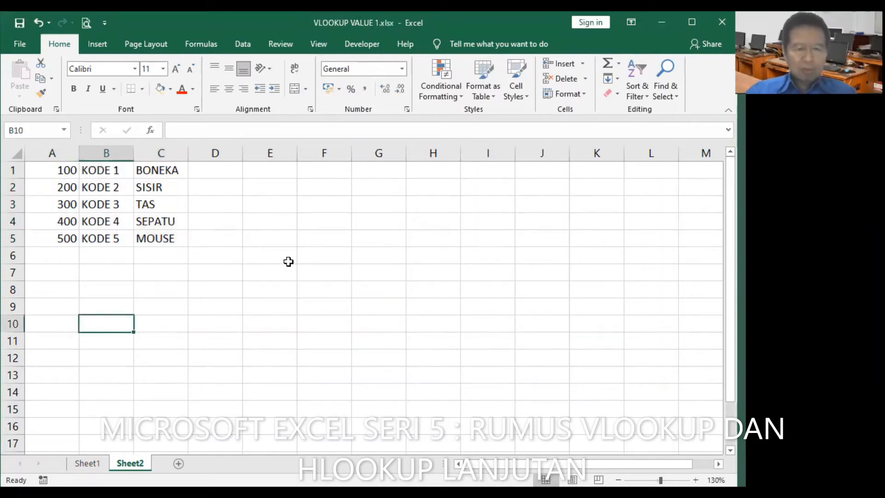
- Enter 300 in cell A8 as the lookup value
left_click(63, 291)
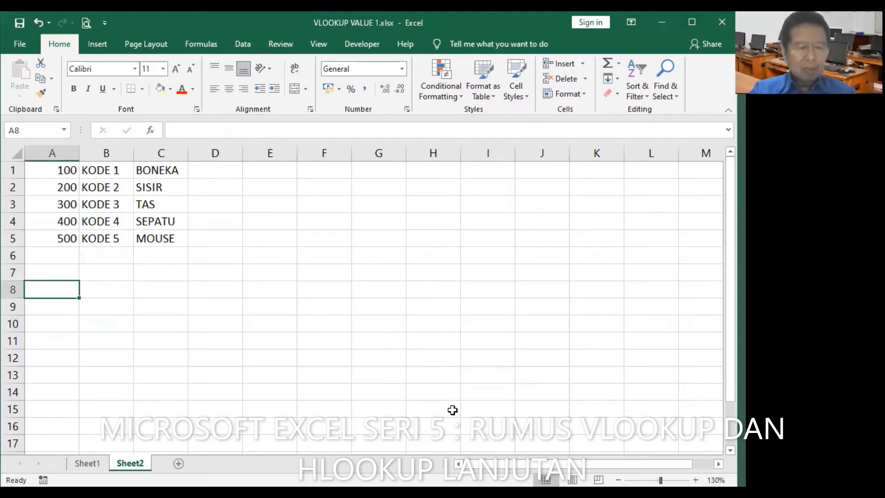
type("300")
key("Return")
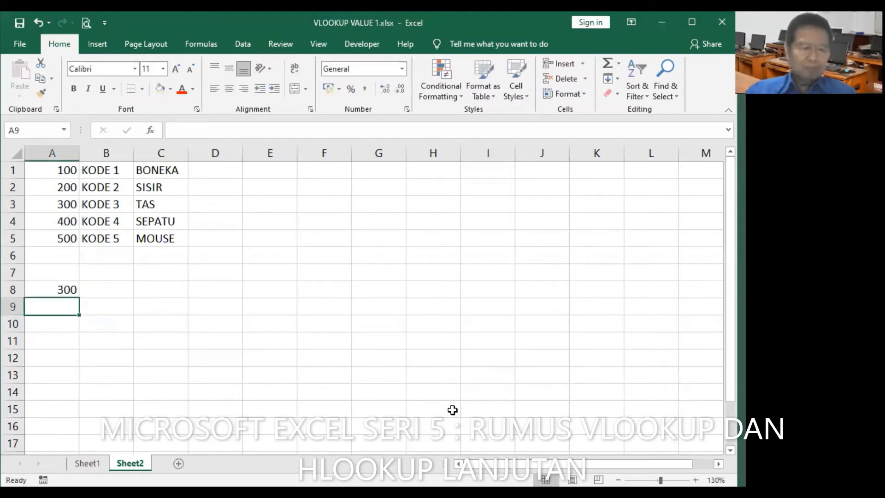
- Insert a VLOOKUP function in B8 with lookup value A8, table array PRODUK, column index 2 and range lookup 0
left_click(112, 293)
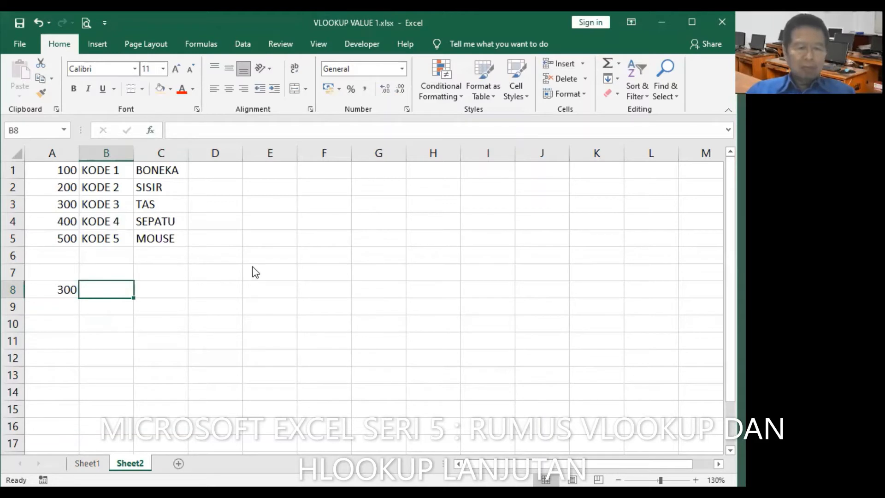
key("shift+F3")
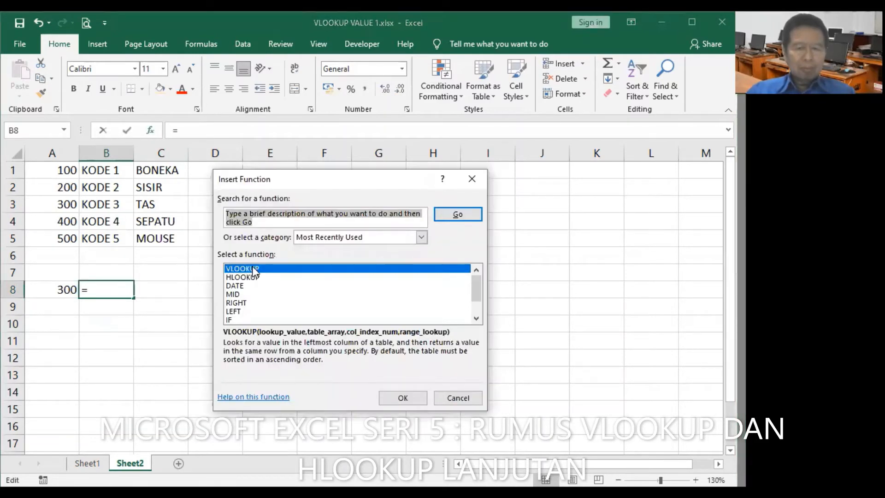
left_click(254, 272)
key("Return")
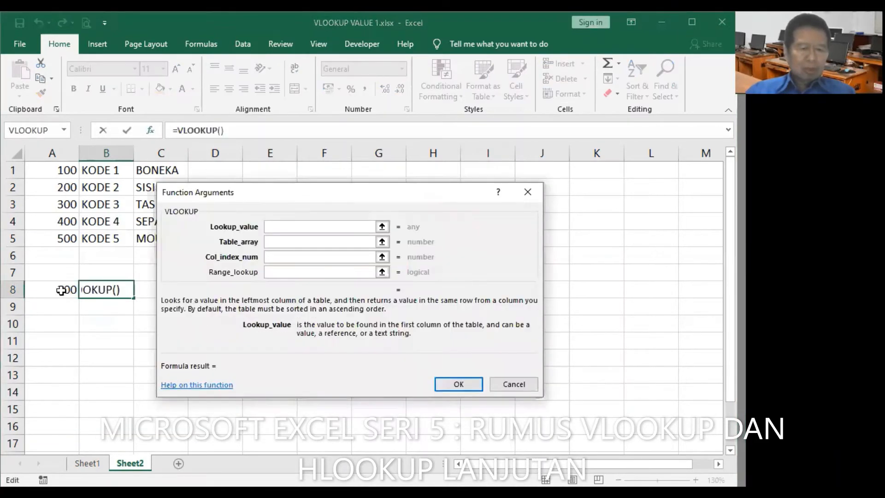
left_click(57, 290)
left_click(296, 244)
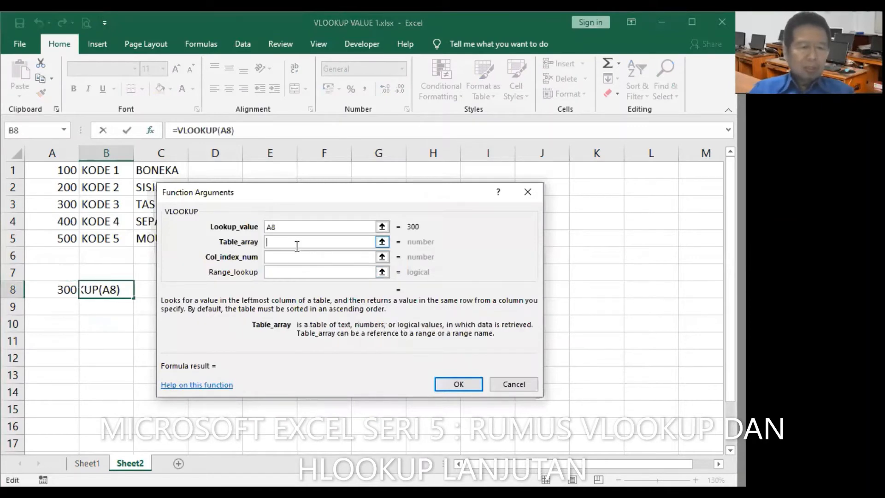
type("PRODUK")
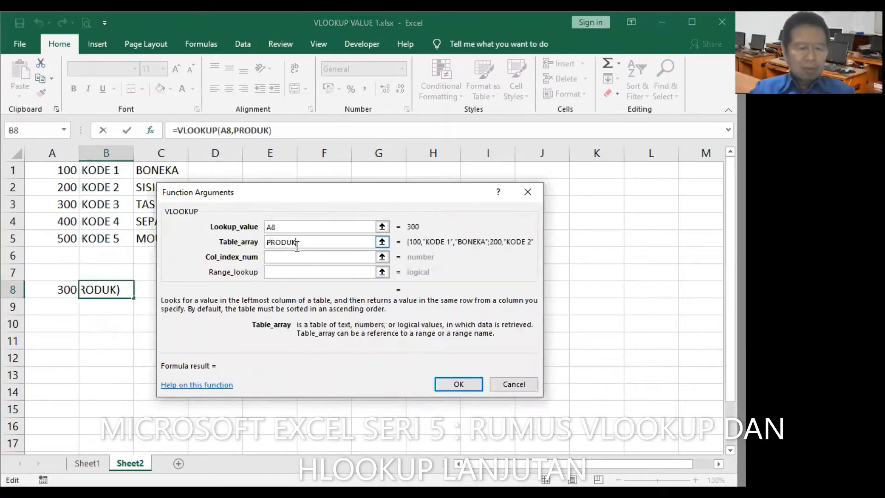
key("Tab")
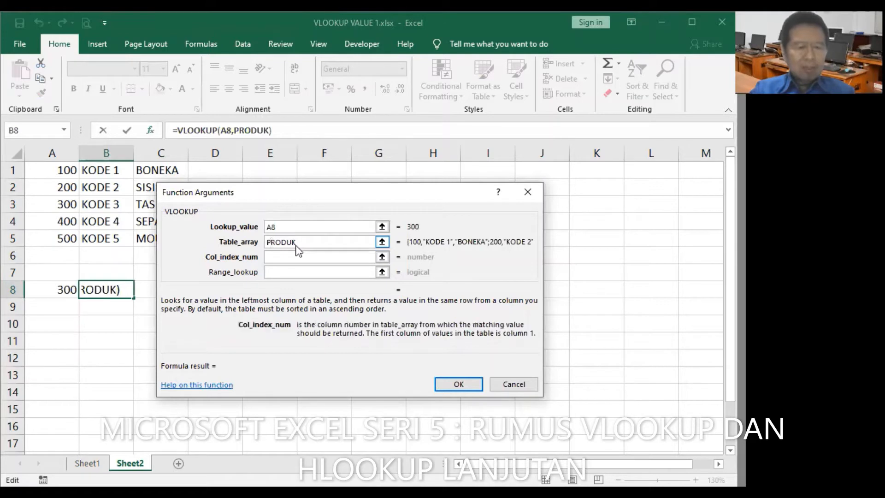
type("2")
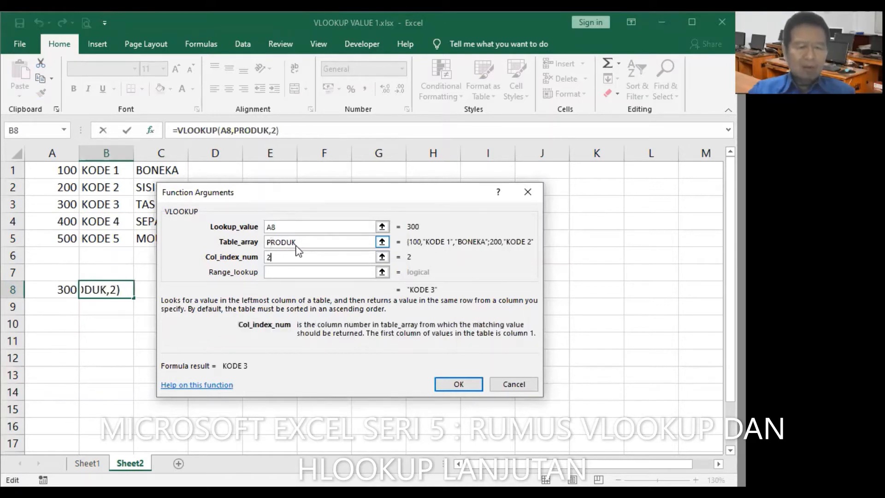
key("Tab")
type("0")
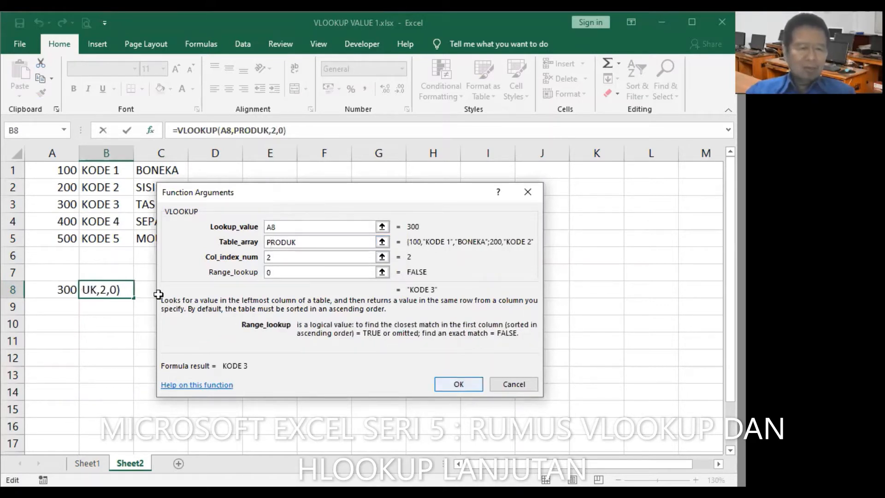
key("Return")
- Insert a VLOOKUP function in C8 with lookup value A8, table array PRODUK, column index 3 and range lookup 0
type("=")
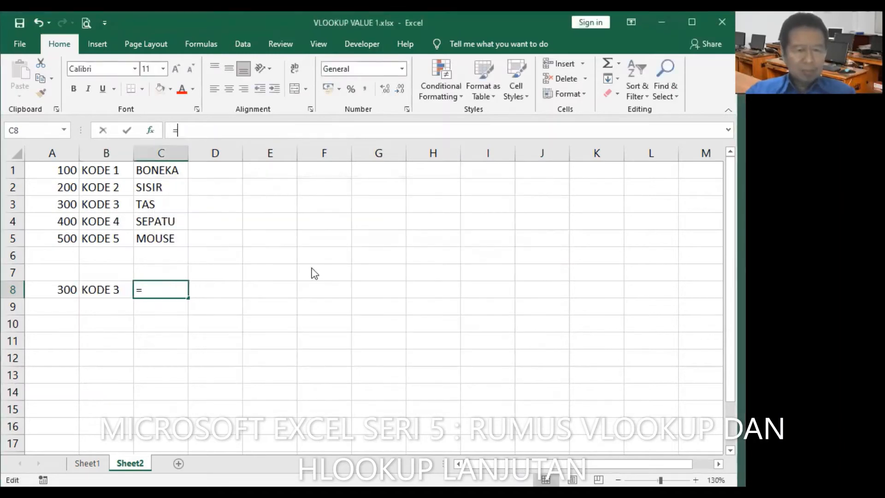
key("shift+F3")
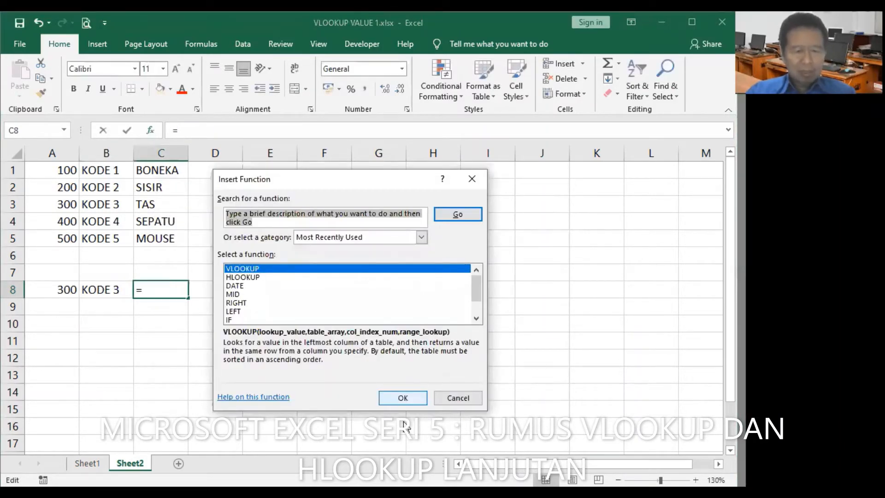
key("Return")
left_click(292, 242)
type("PRO")
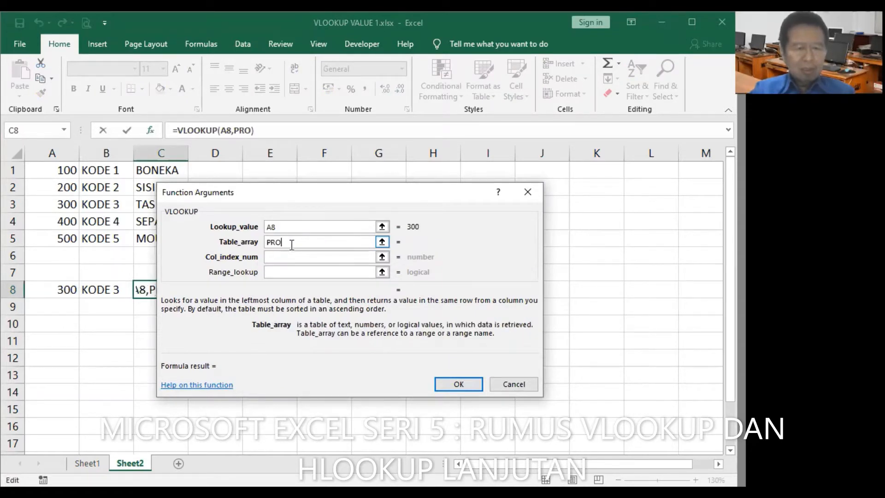
type("DUK")
key("Tab")
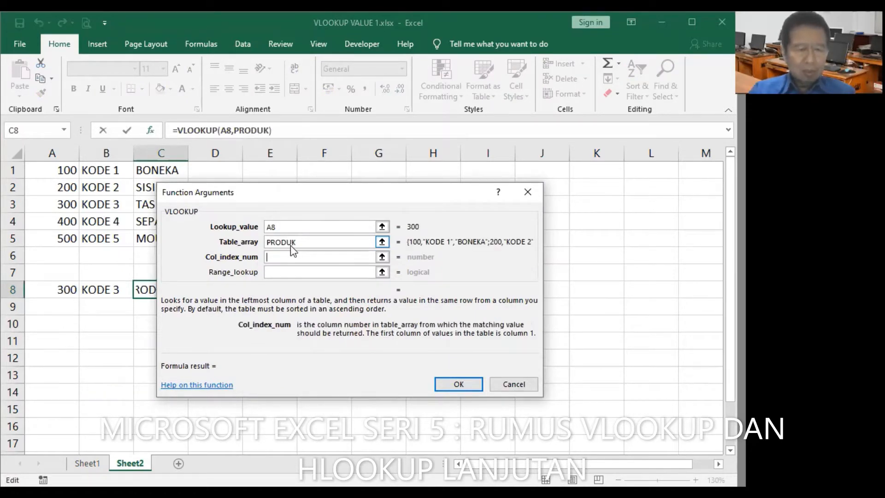
type("3")
left_click(276, 272)
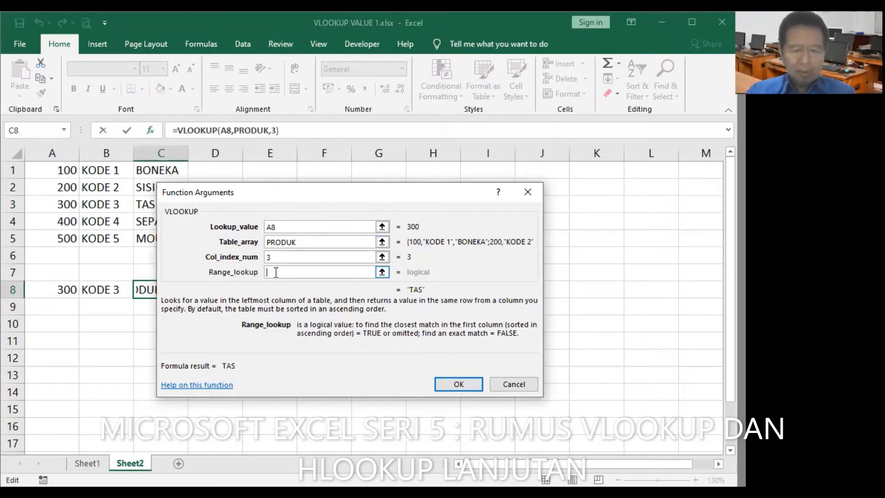
type("0")
key("Return")
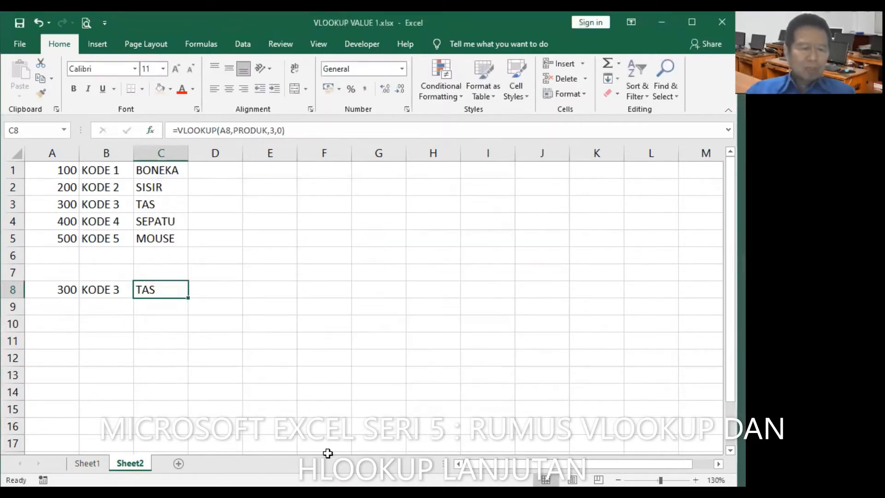
- Set the lookup value in A8 to 200 to test both lookup formulas
key("Left")
key("Left")
type("200")
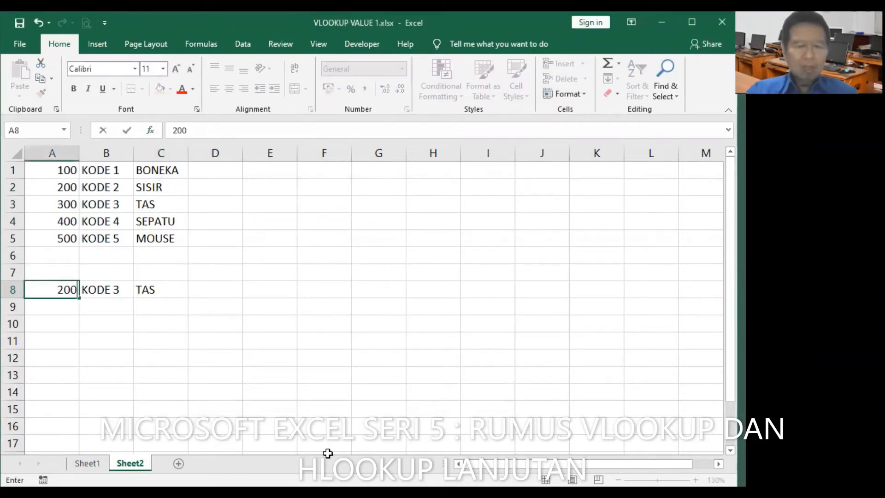
key("Return")
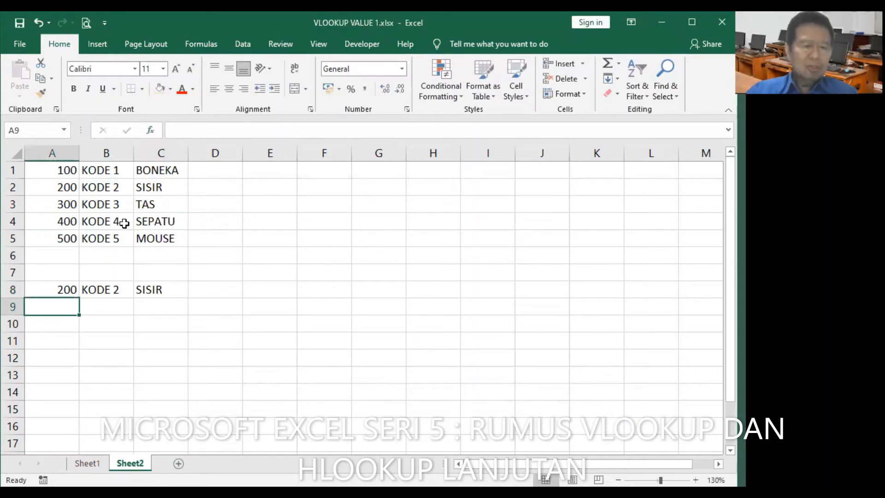
left_click(107, 186)
- Set the lookup value in A8 to 500 and check the VLOOKUP formulas in B8 and C8
left_click(68, 289)
type("5")
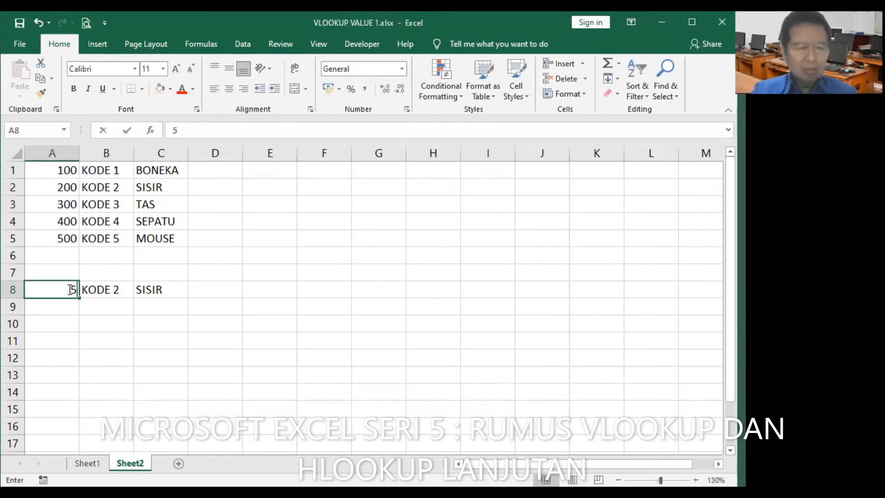
type("00")
key("Return")
left_click(105, 289)
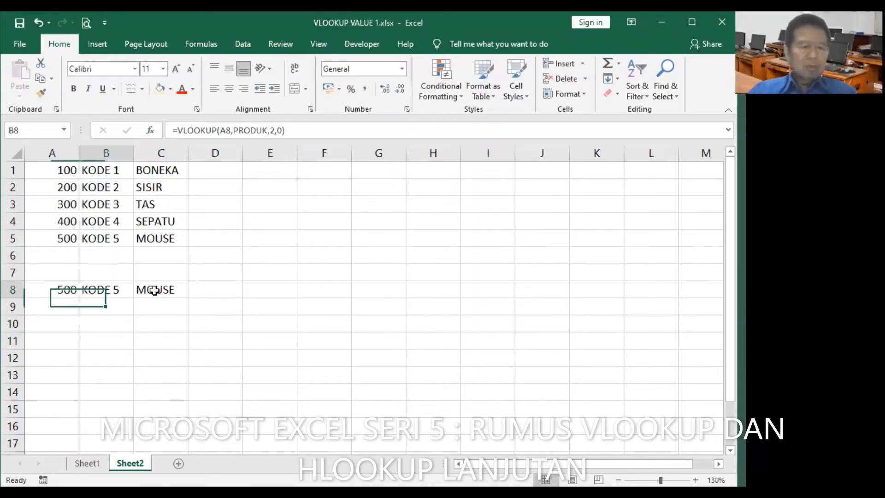
left_click(154, 290)
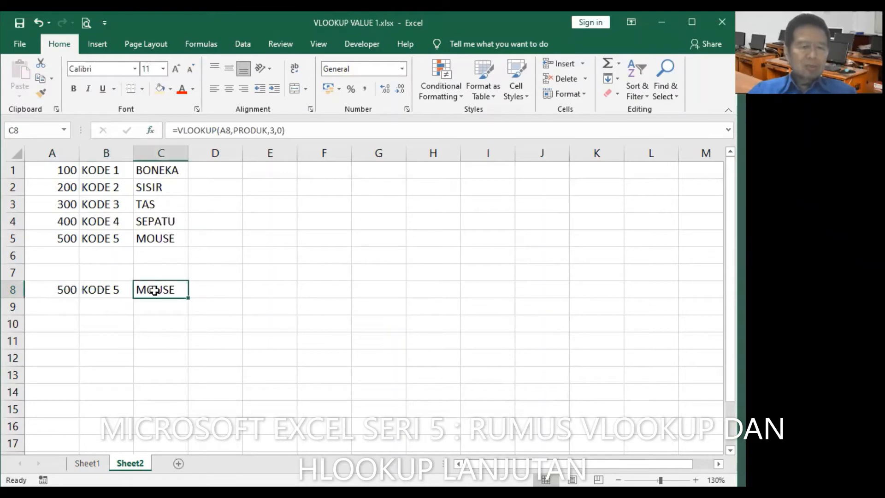
- Set the lookup value in A8 to 250 to test the exact-match formulas with a number missing from the table
left_click(65, 290)
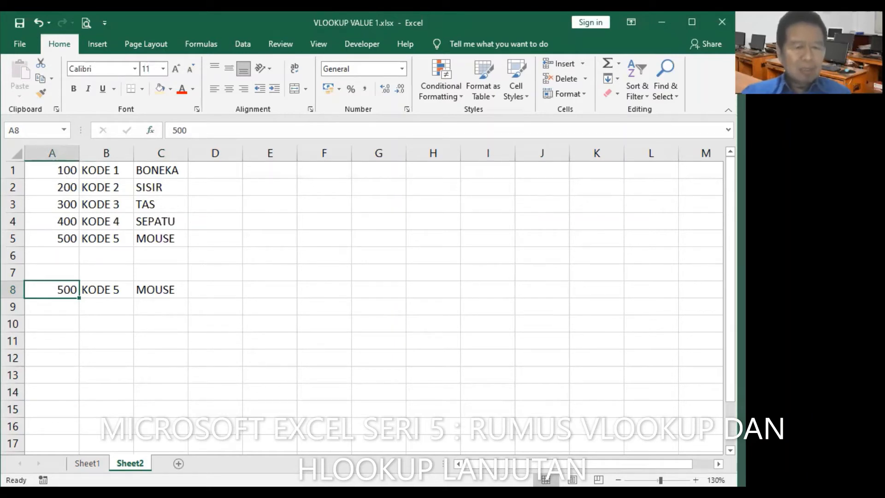
type("2")
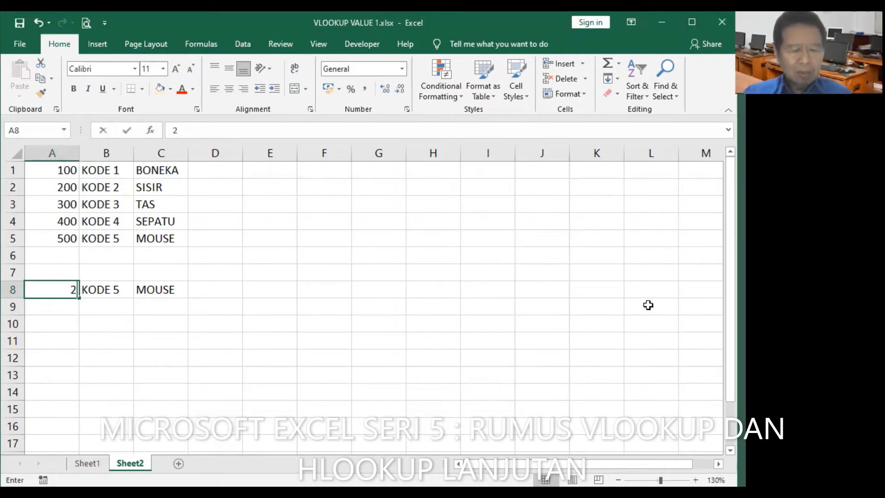
type("50")
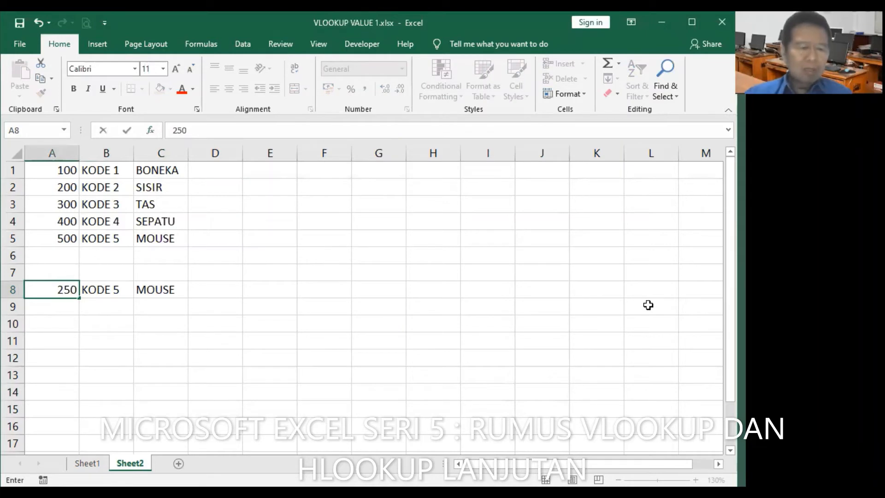
key("Return")
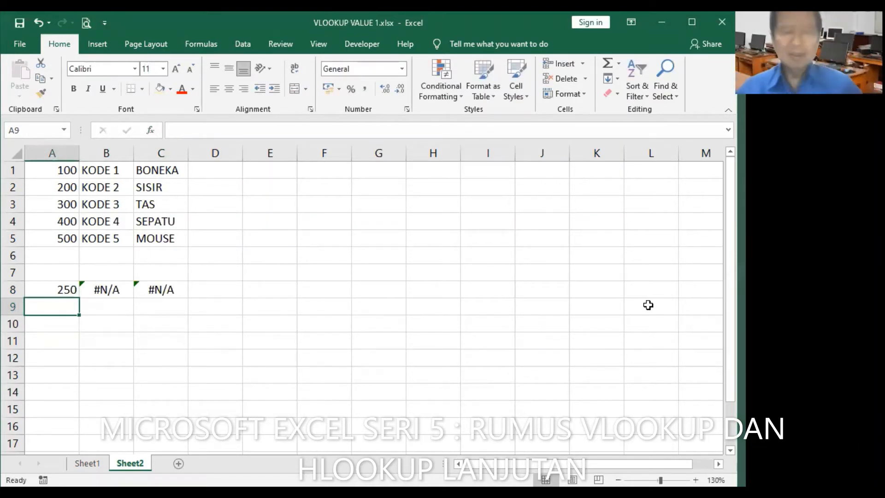
- Undo the A8 lookup entries back to 300, redo them up to 250, and undo the 250 entry again
left_click(39, 23)
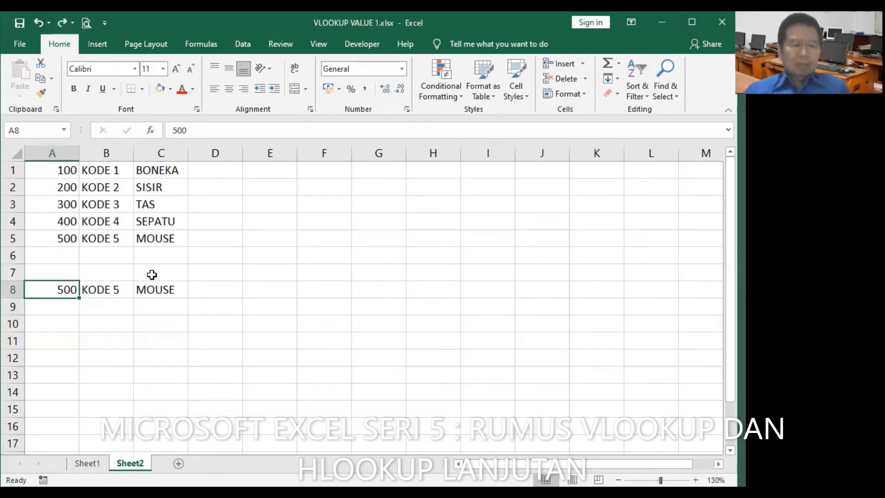
left_click(39, 22)
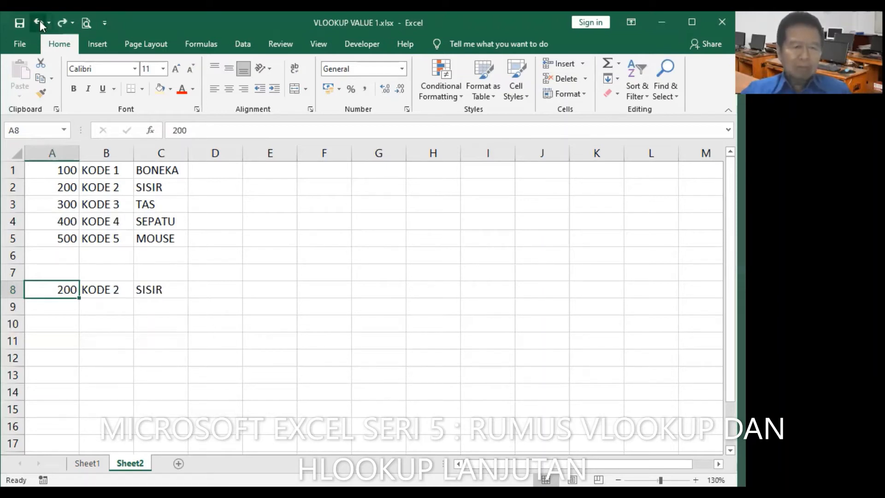
left_click(40, 20)
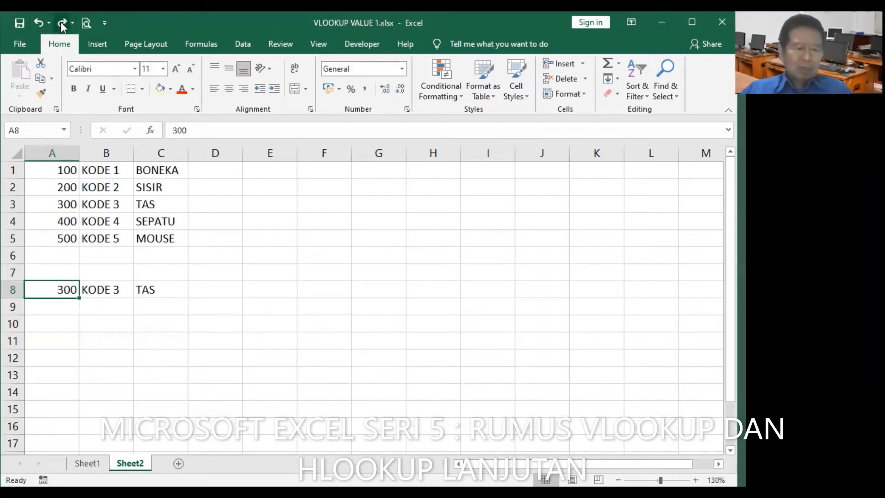
left_click(61, 22)
left_click(61, 22)
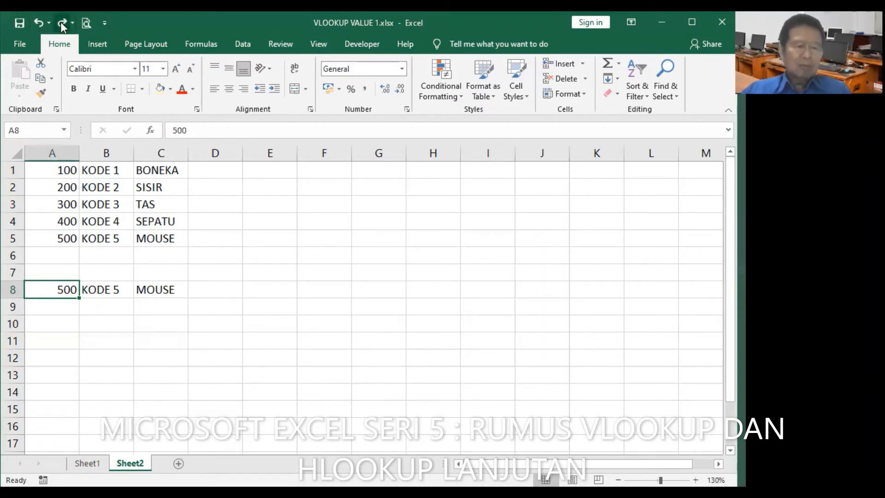
left_click(60, 22)
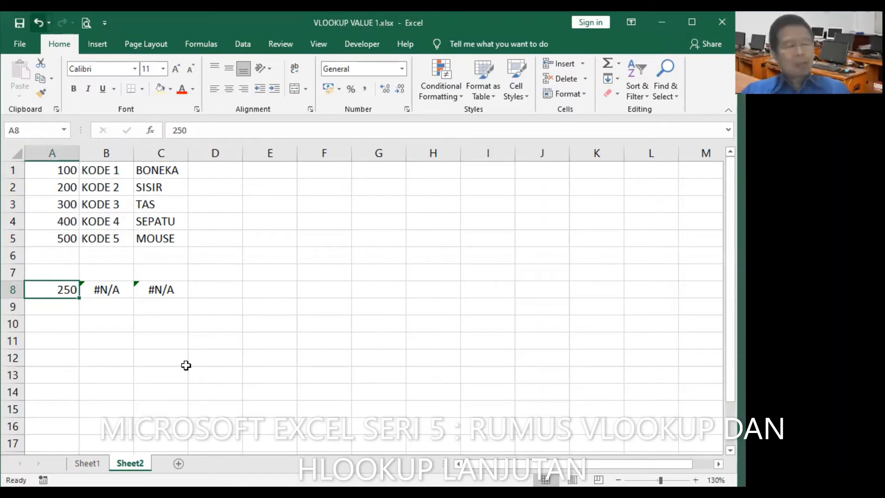
key("ctrl+z")
- Examine the lookup numbers in A1:A5 and the codes and product names in B1:C4 that belong to them
key("ctrl+Home")
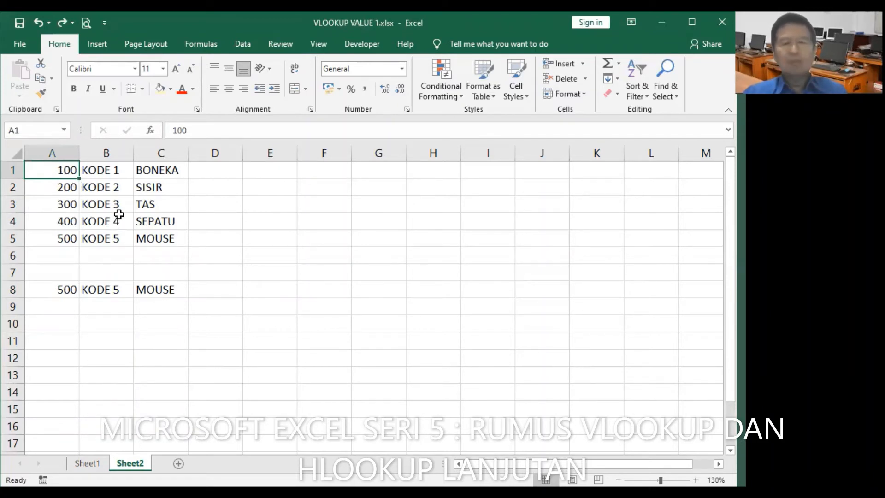
key("Down")
key("Down")
key("Down")
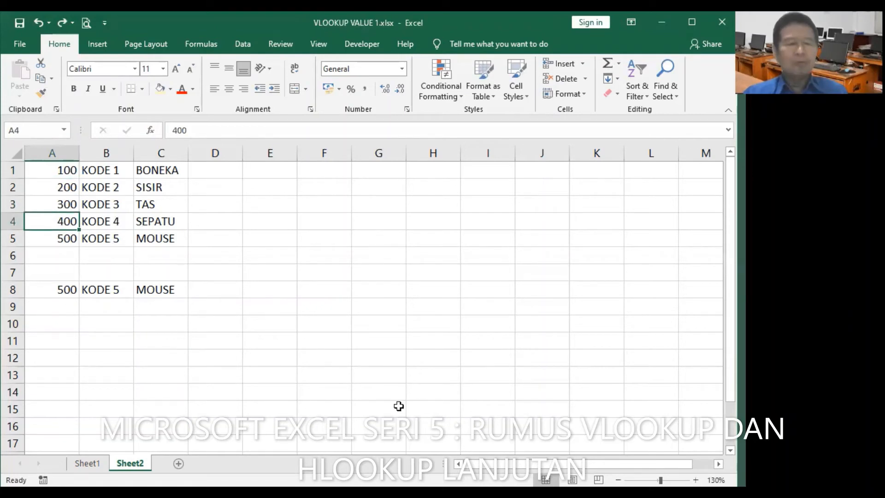
key("Down")
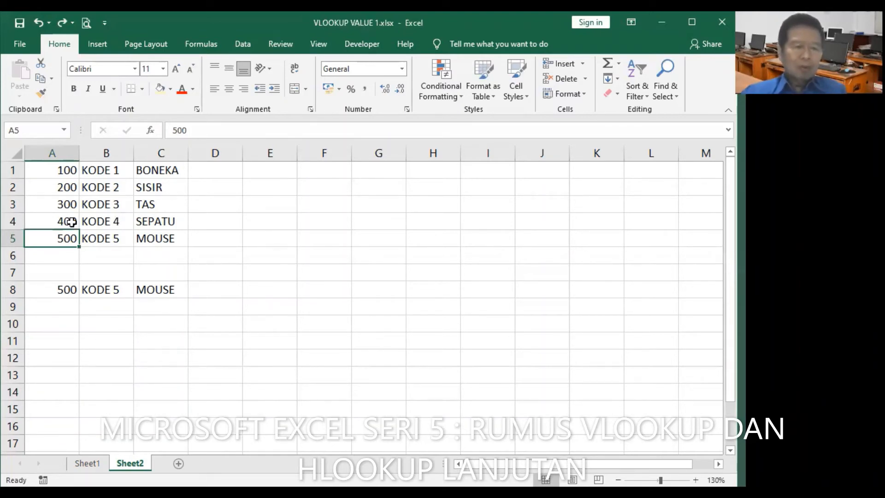
left_click(54, 173)
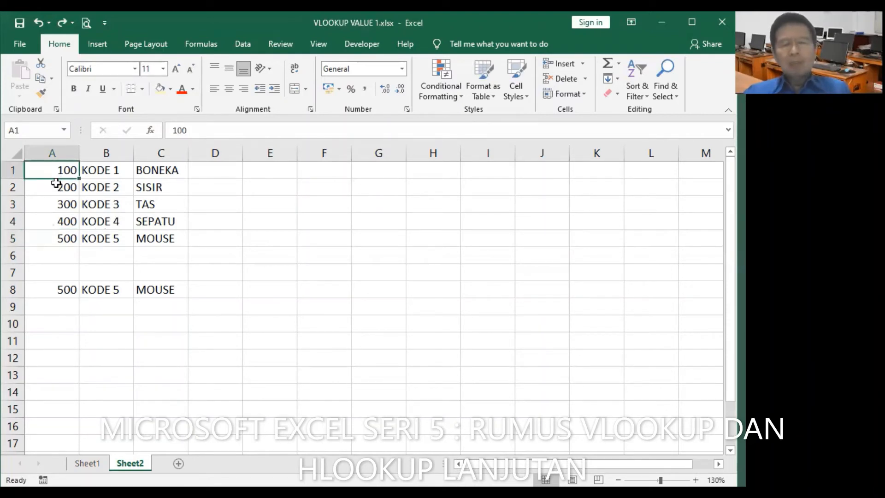
left_click(103, 170)
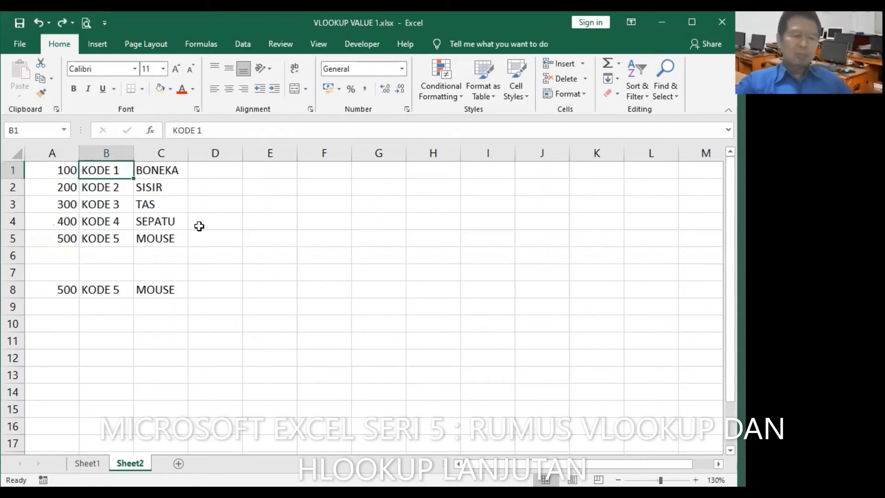
left_click(59, 172)
left_click(156, 170)
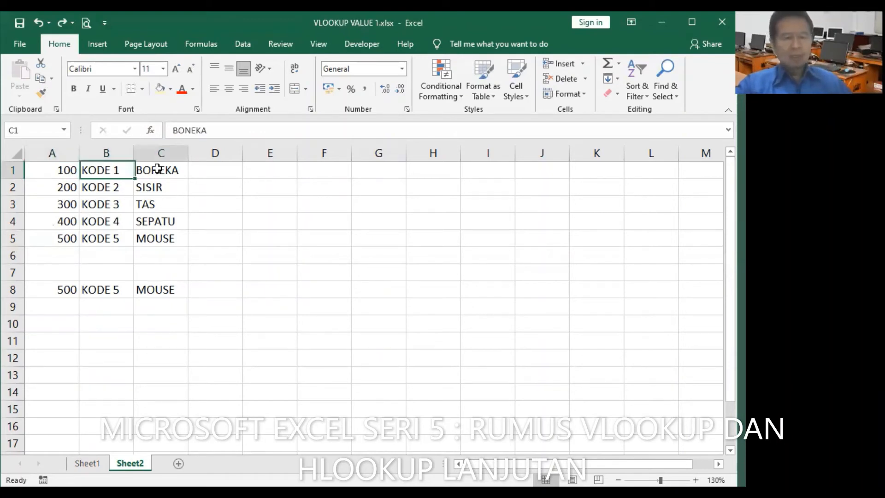
left_click(65, 189)
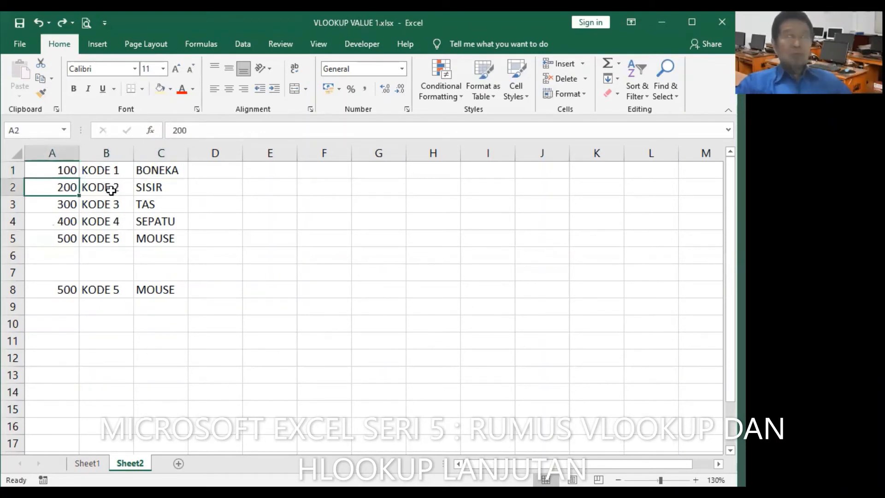
left_click(132, 191)
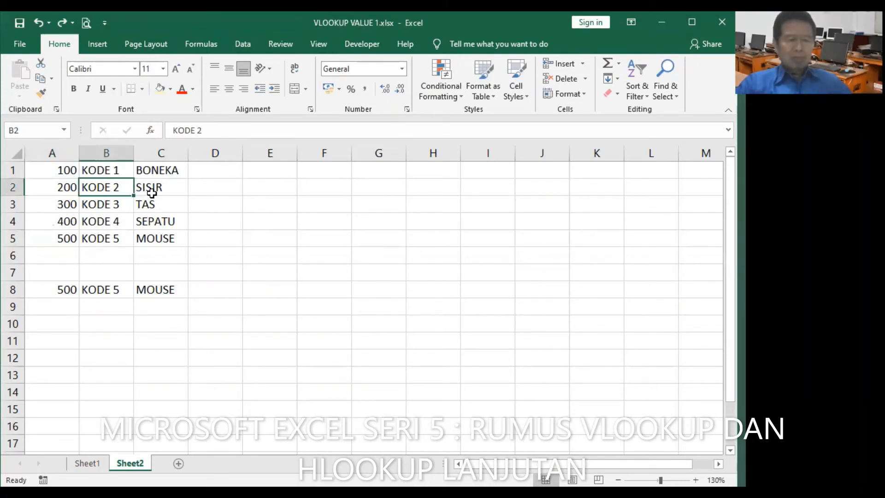
left_click(159, 188)
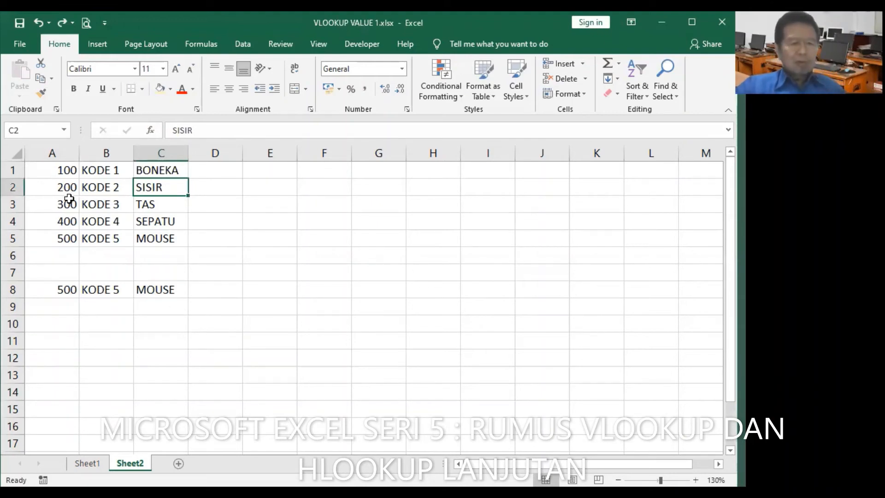
key("Left")
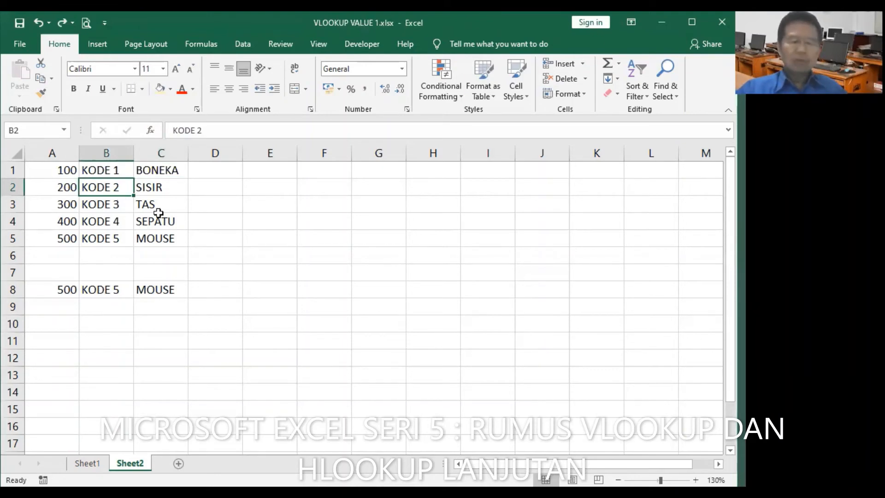
key("Left")
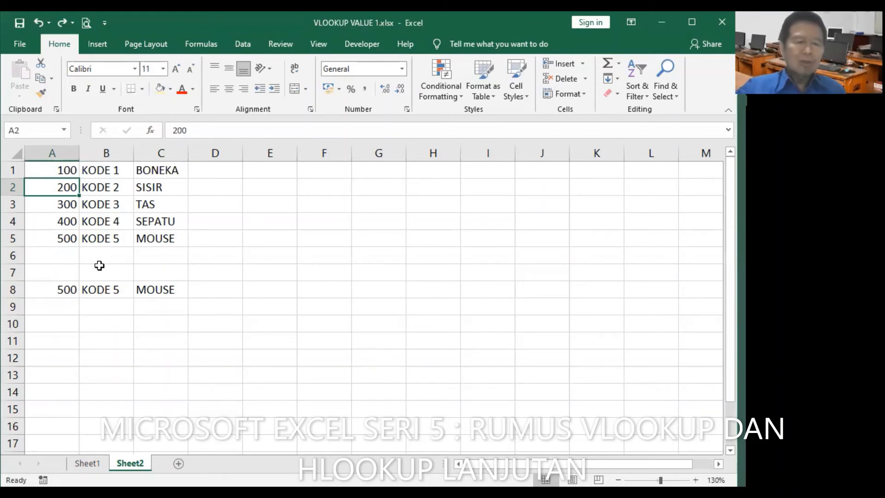
left_click(68, 203)
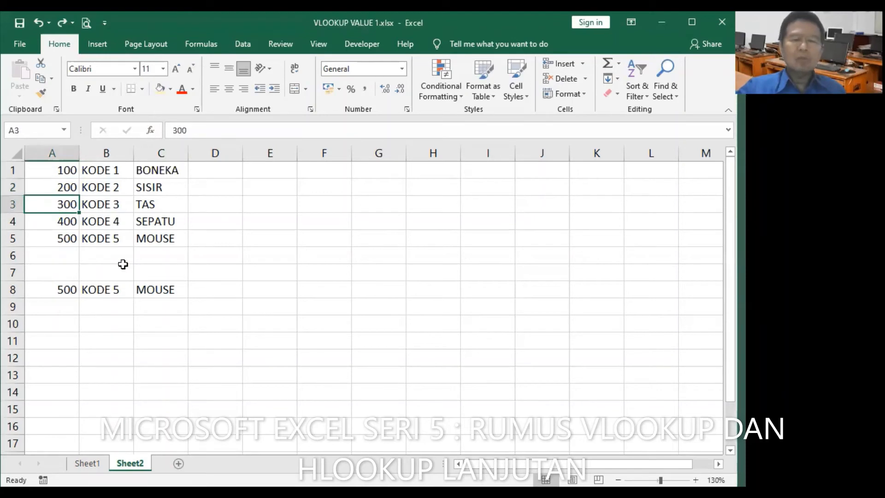
left_click(107, 206)
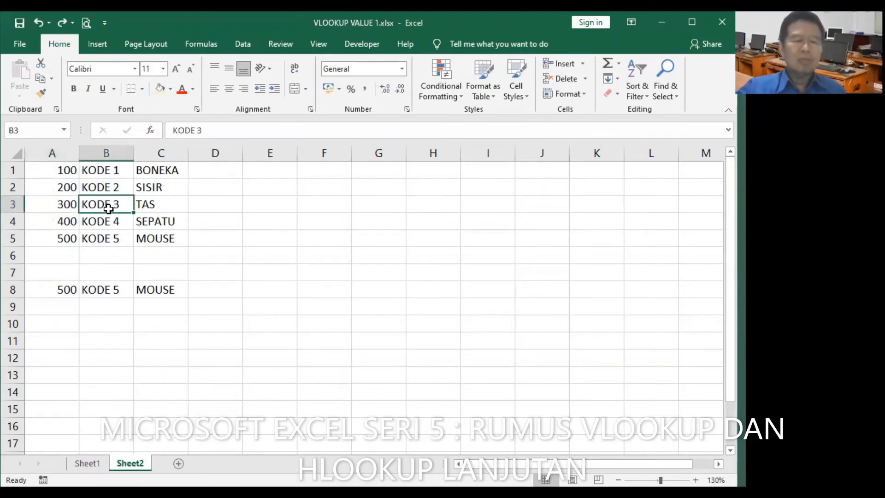
left_click(149, 208)
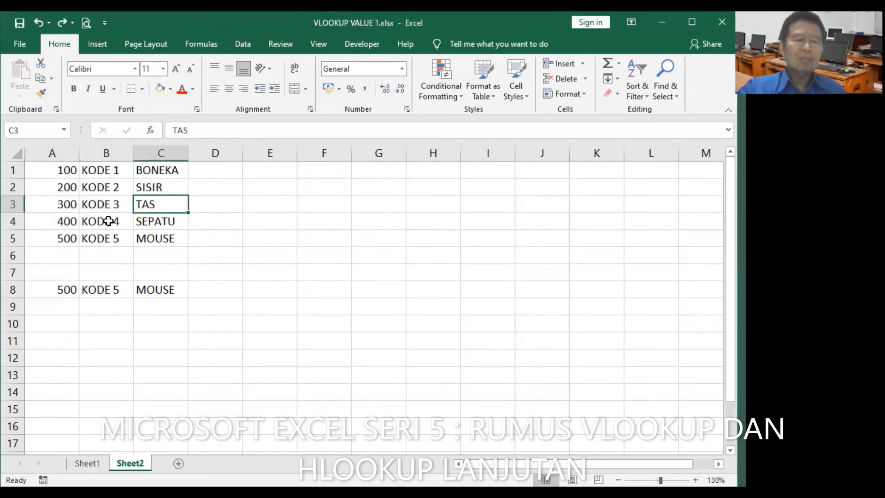
left_click(96, 224)
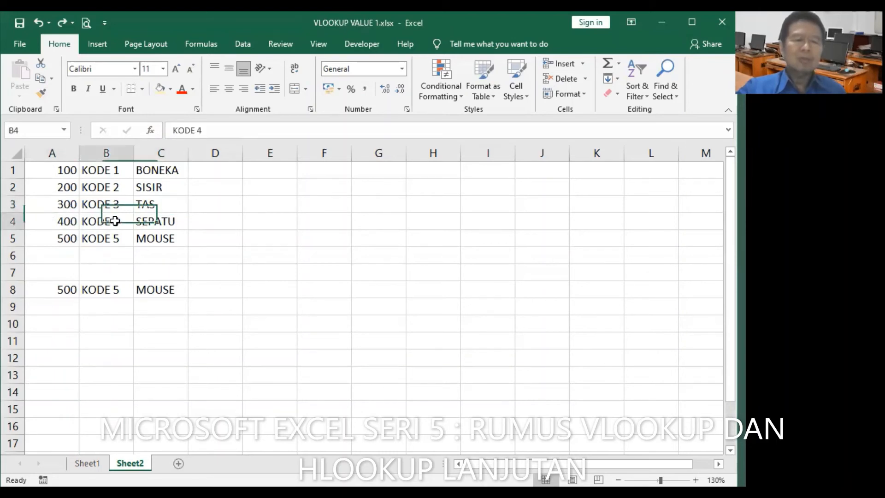
left_click(69, 222)
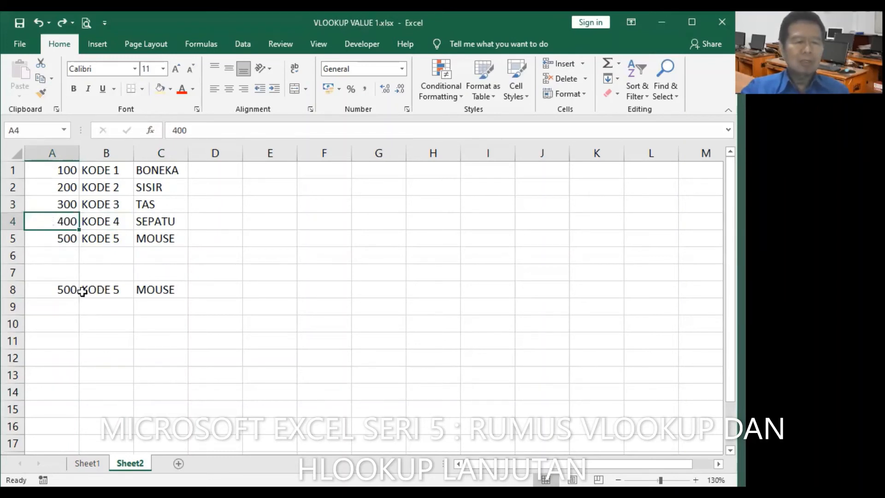
- Undo the recent A8 entries back to 300 and clear the VLOOKUP formulas in B8:C8
left_click(36, 22)
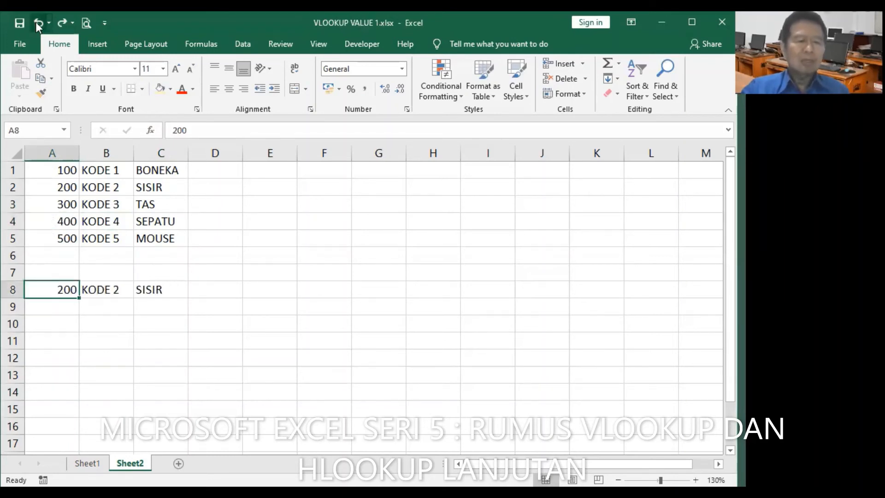
left_click(37, 23)
left_click_drag(99, 289, 147, 290)
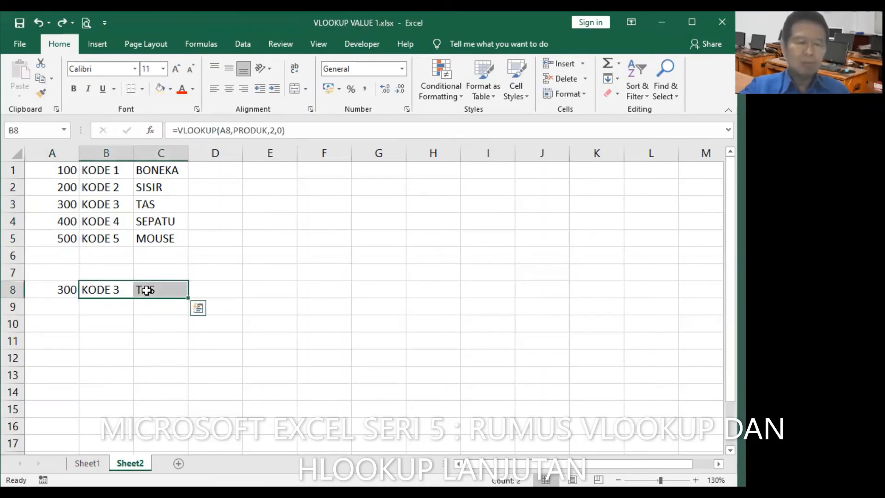
key("Delete")
- Insert a VLOOKUP in B8 with lookup value A8, table array PRODUK, column index 2 and range lookup 1
left_click(110, 290)
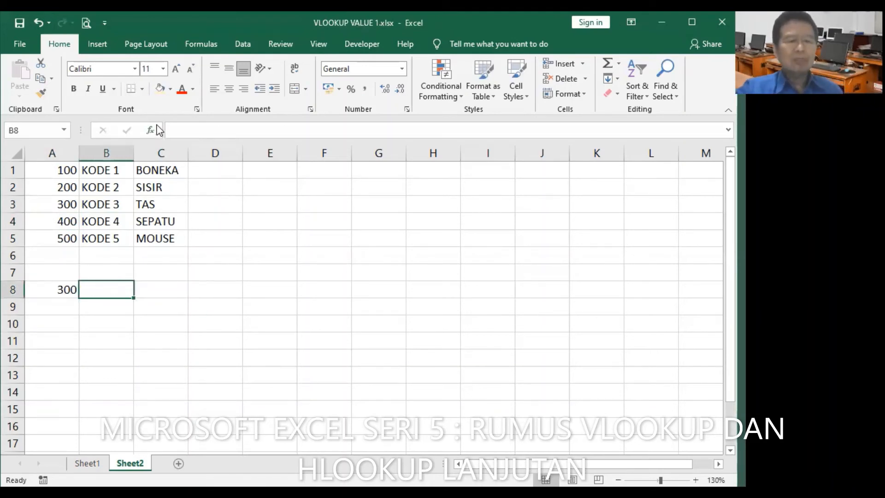
key("shift+F3")
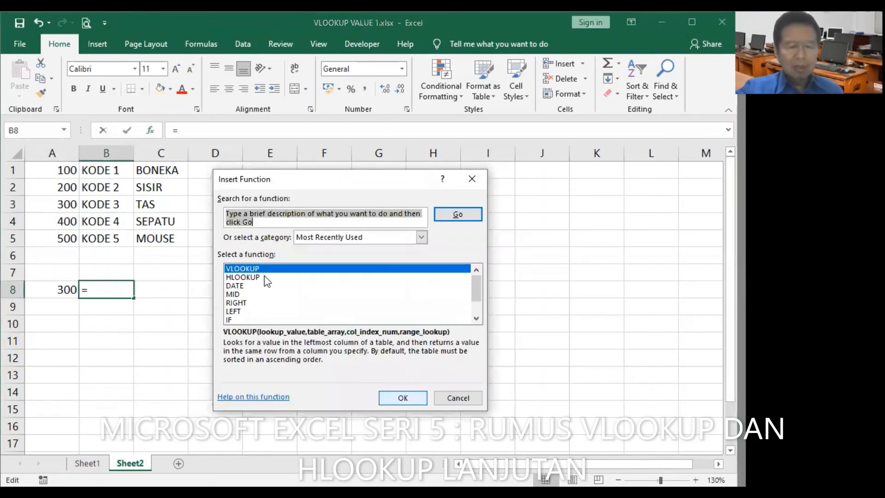
key("Return")
left_click(67, 288)
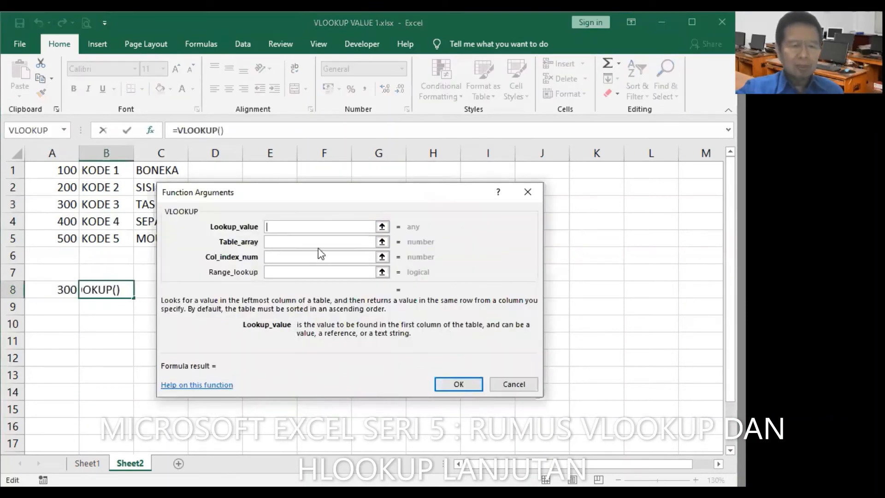
left_click(323, 239)
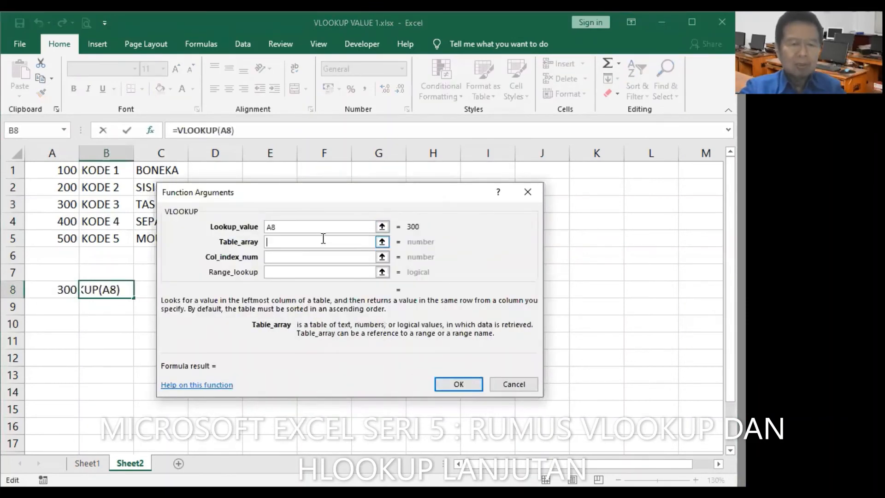
type("PRODUK")
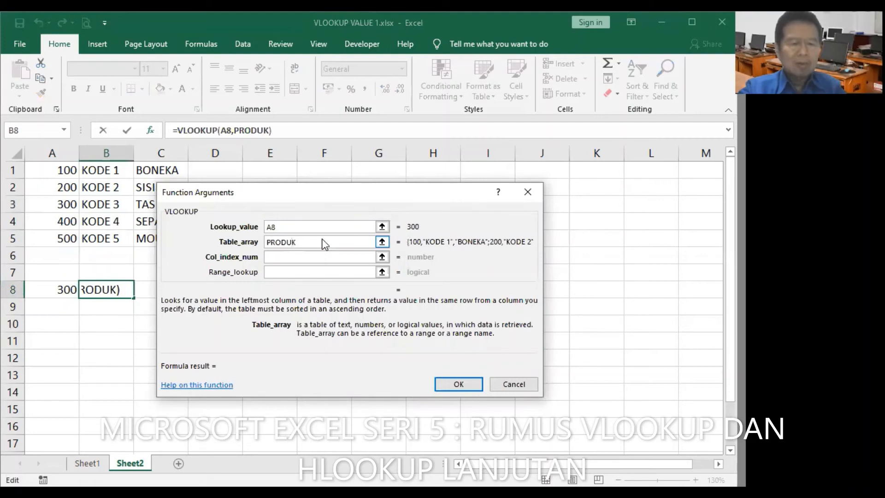
key("Tab")
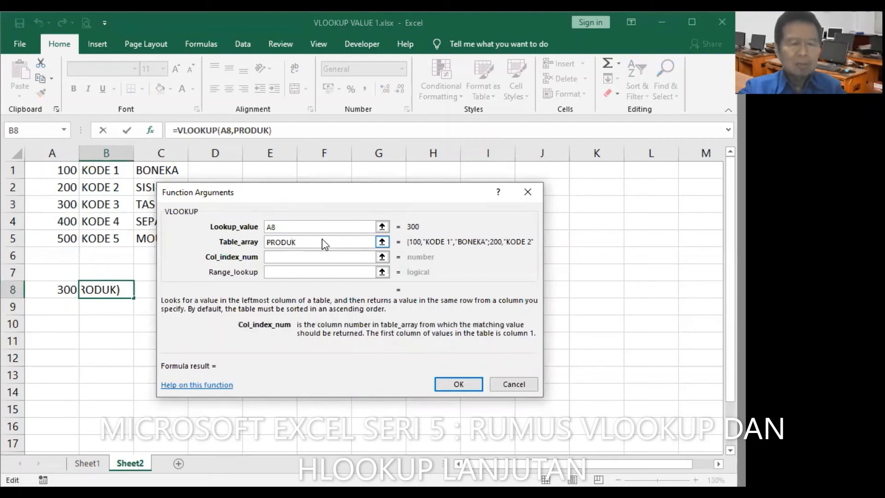
type("2")
key("Tab")
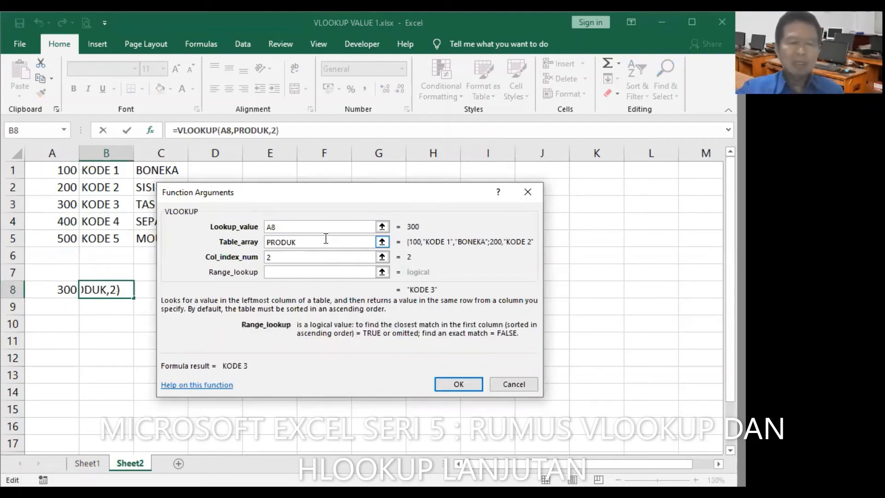
type("1")
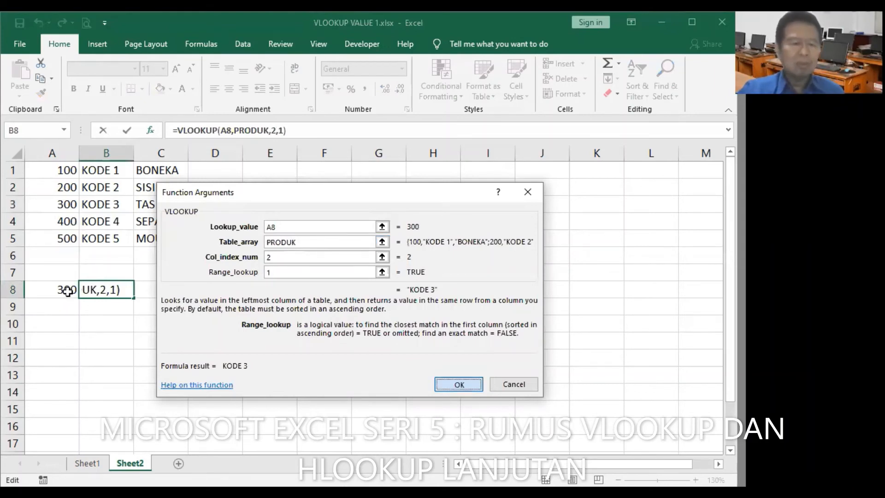
key("Return")
- Insert a VLOOKUP in C8 with lookup value A8, table array PRODUK, column index 3 and range lookup 1
left_click(161, 290)
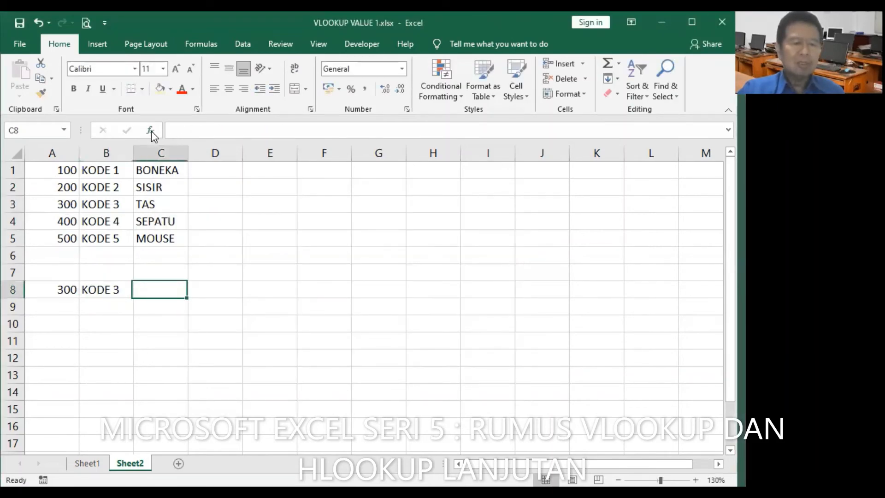
type("=")
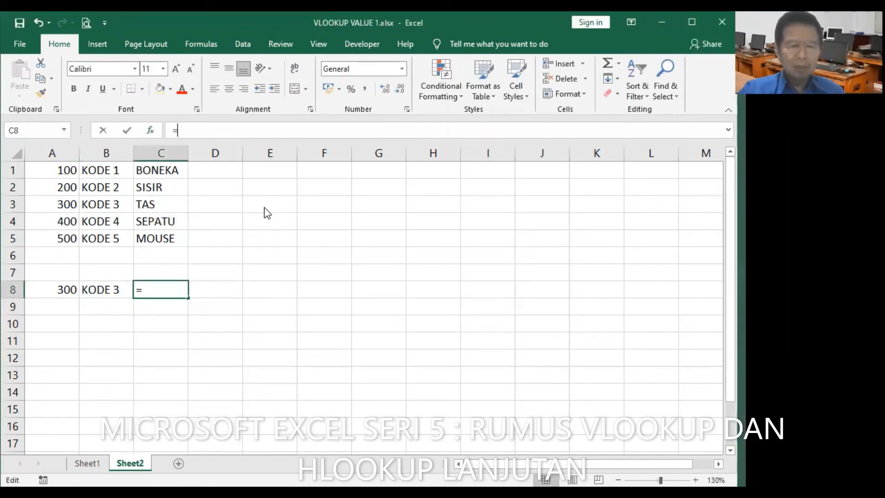
key("shift+F3")
key("Return")
left_click(59, 289)
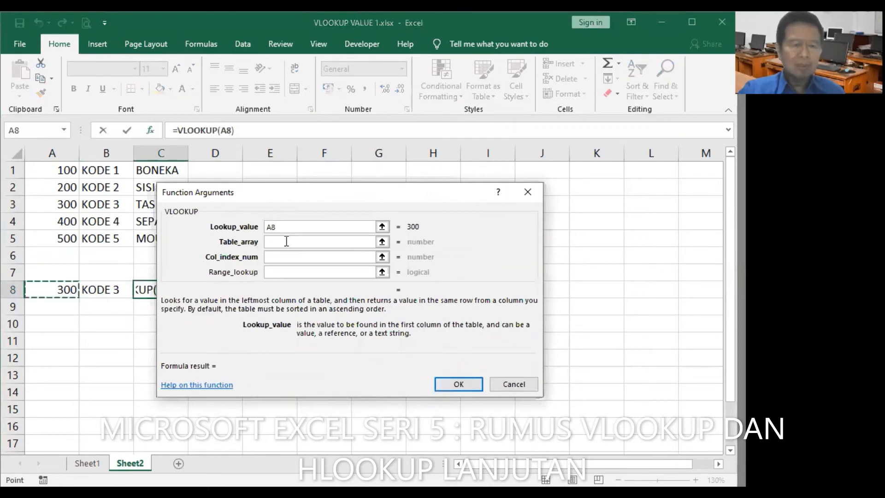
left_click(286, 241)
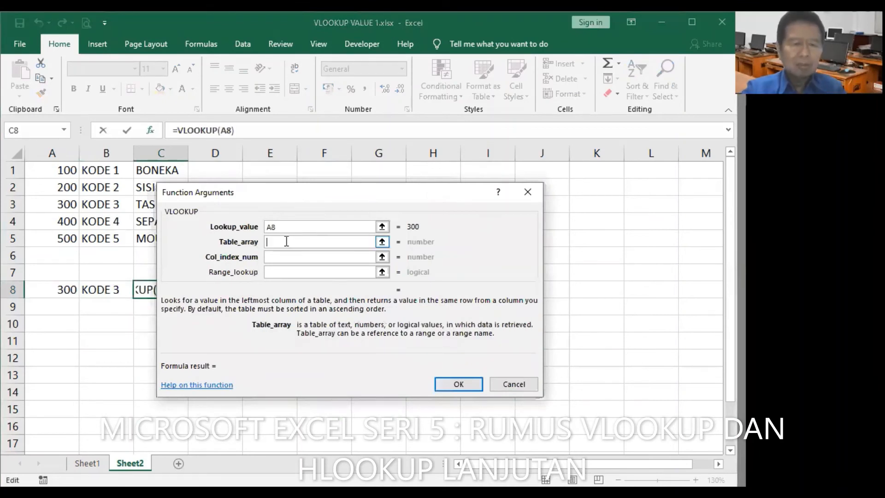
type("PRODUK")
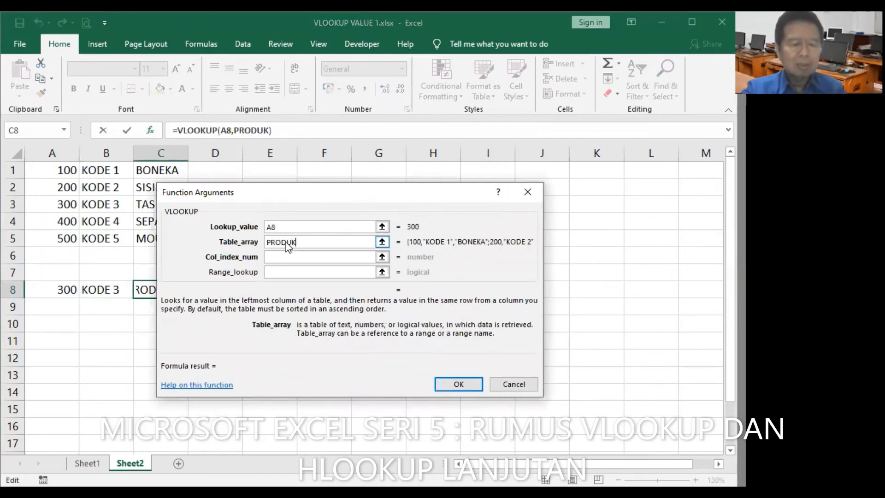
key("Tab")
type("3")
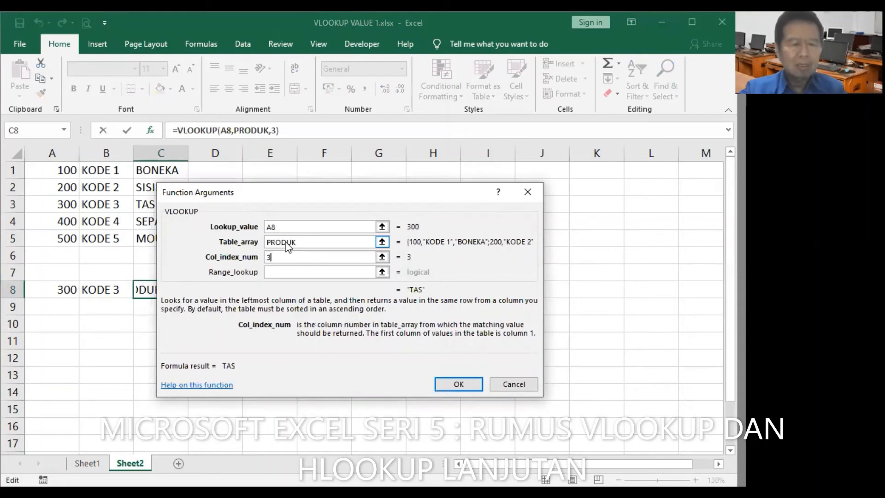
left_click(270, 272)
type("1")
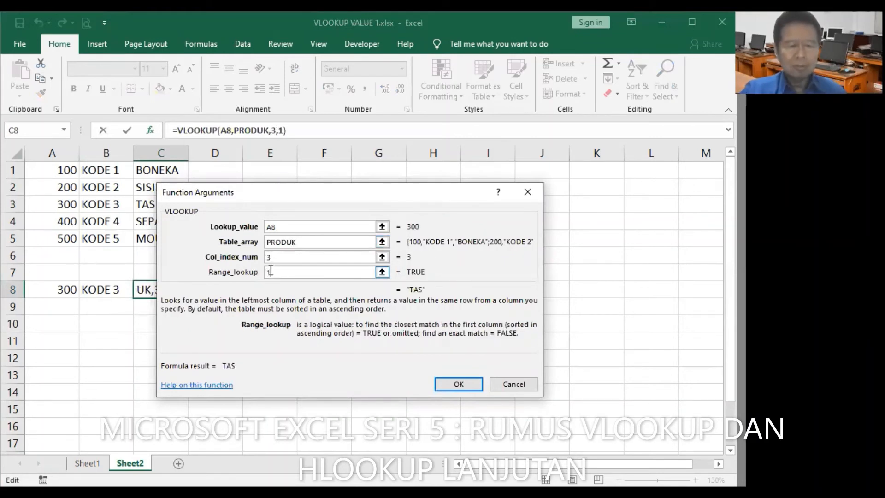
key("Return")
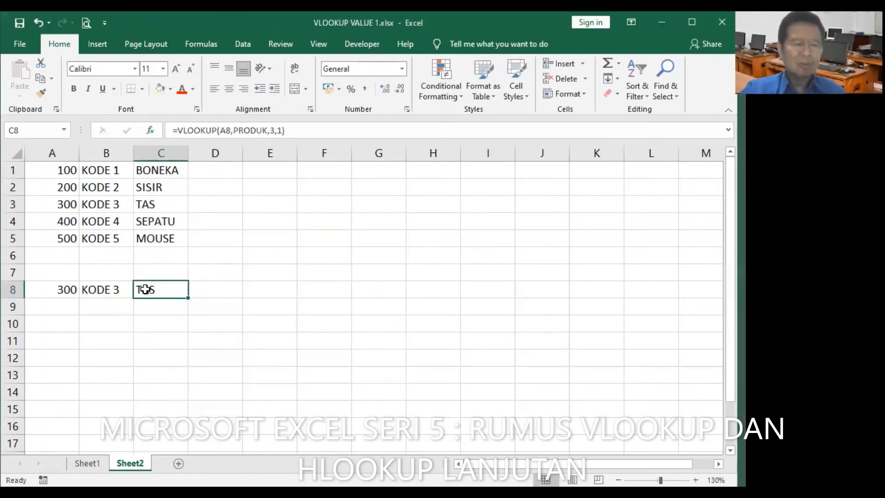
- Test the approximate-match formulas by setting the lookup value in A8 to 200 and then to 500
left_click(65, 289)
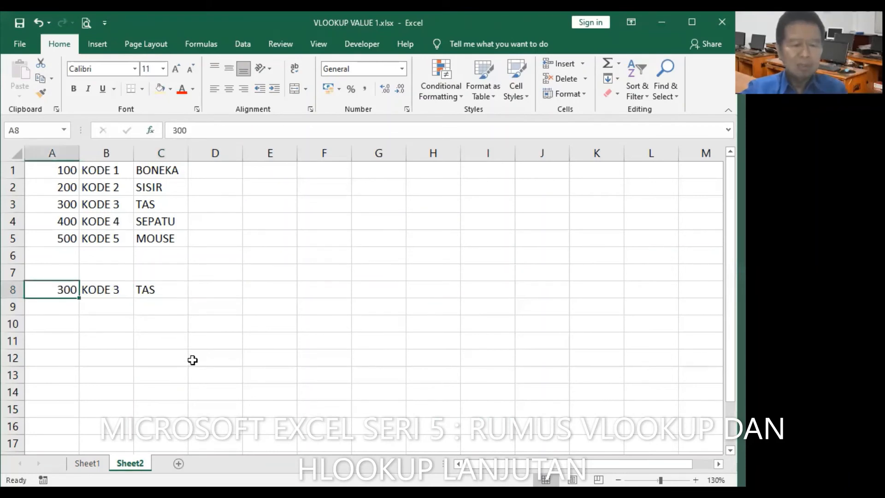
type("200")
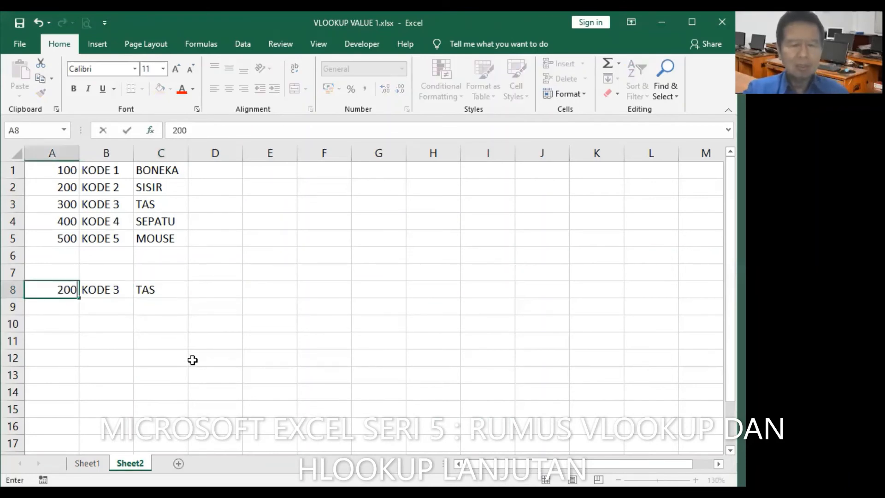
key("Return")
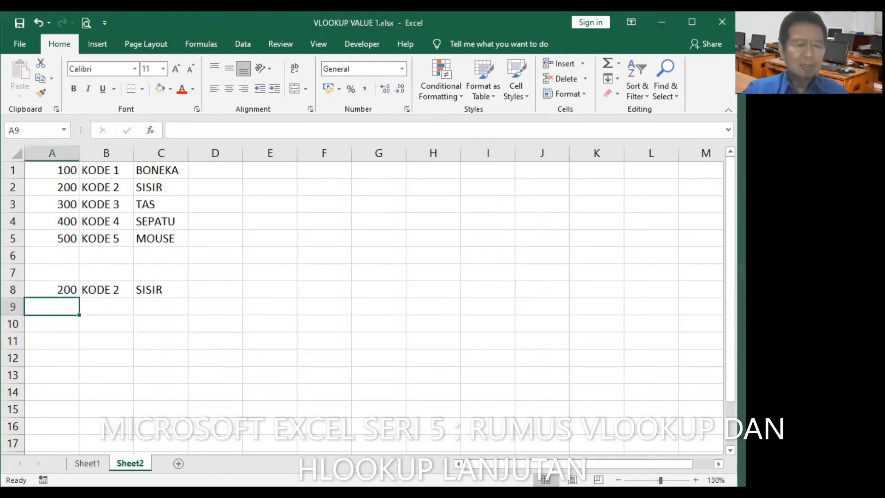
key("Up")
type("500")
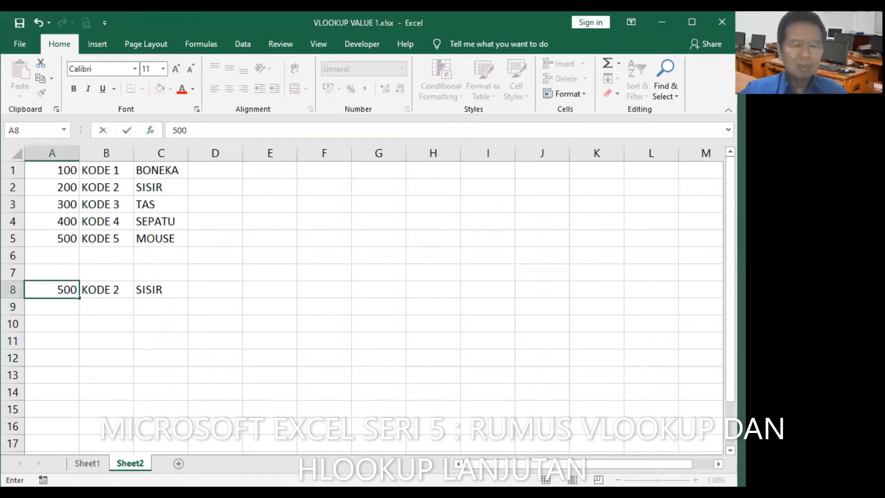
key("Return")
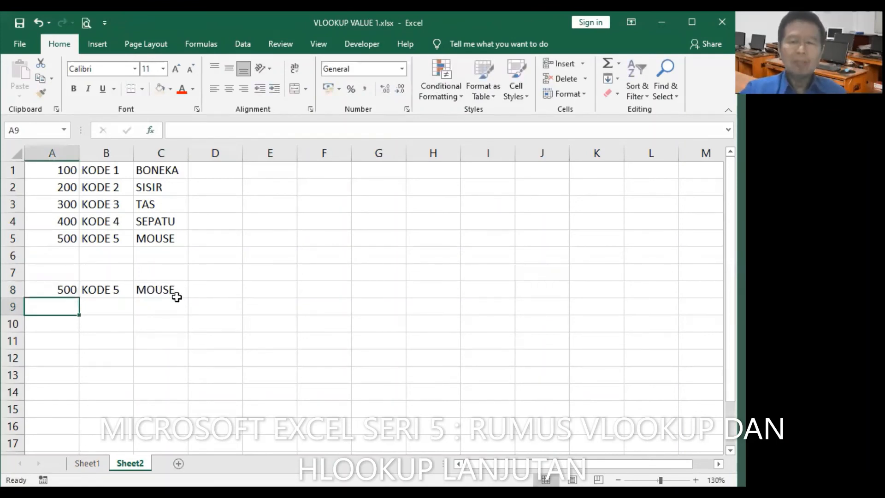
- Set the lookup value in A8 to 250 and compare the results in B8:C8 with the table rows for 200 and 300
left_click(64, 289)
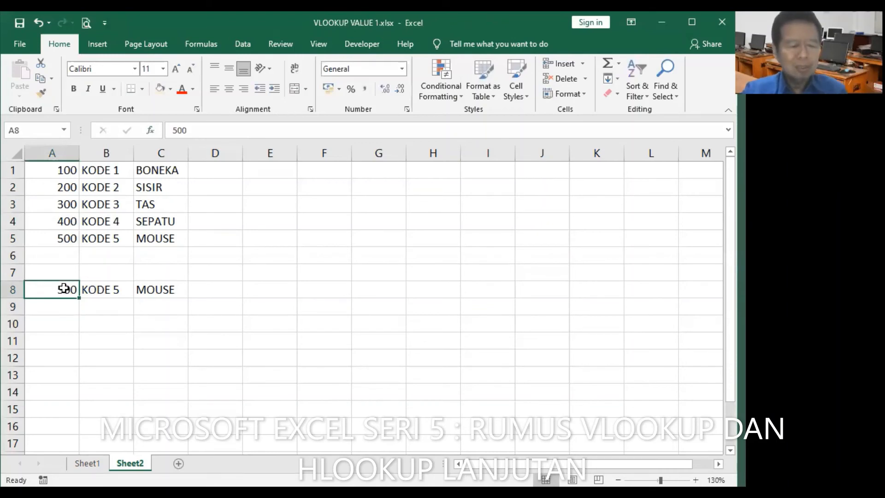
type("250")
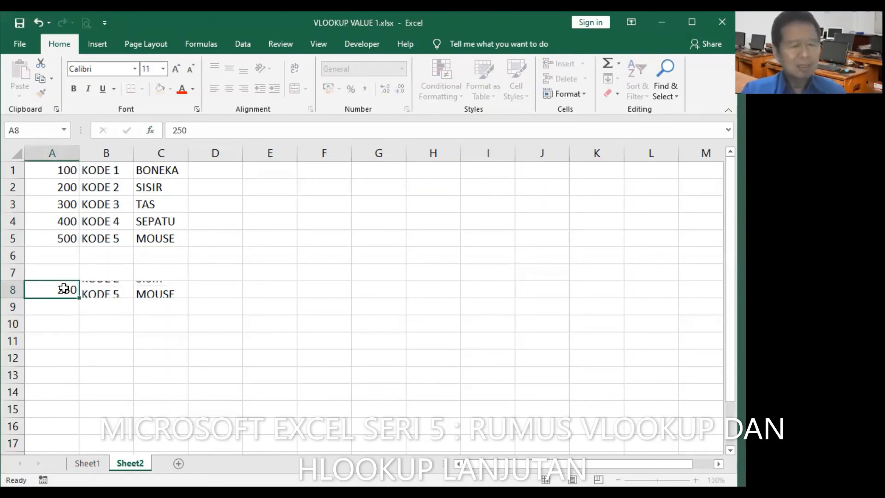
key("Return")
left_click(103, 290)
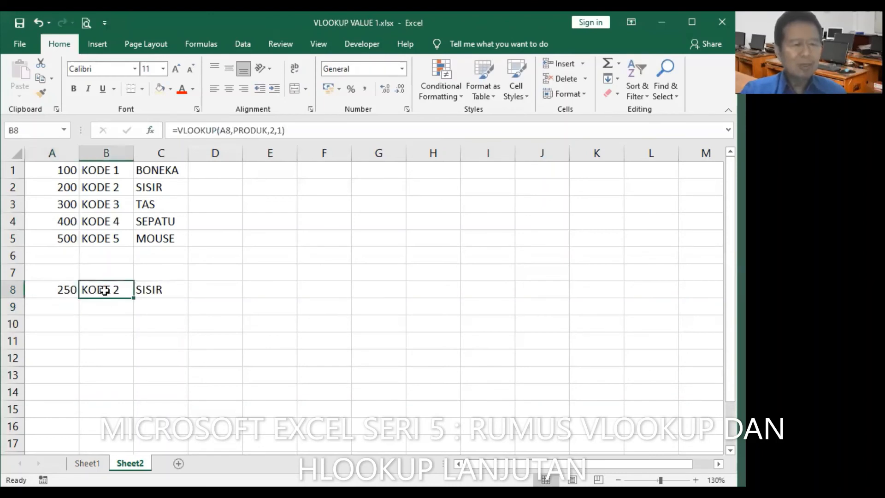
left_click(71, 289)
left_click(71, 188)
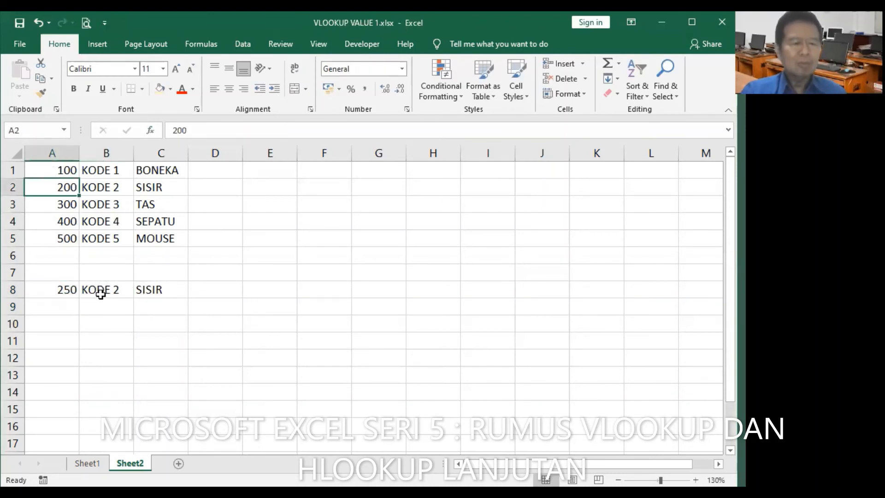
left_click(101, 291)
left_click(114, 188)
left_click(151, 292)
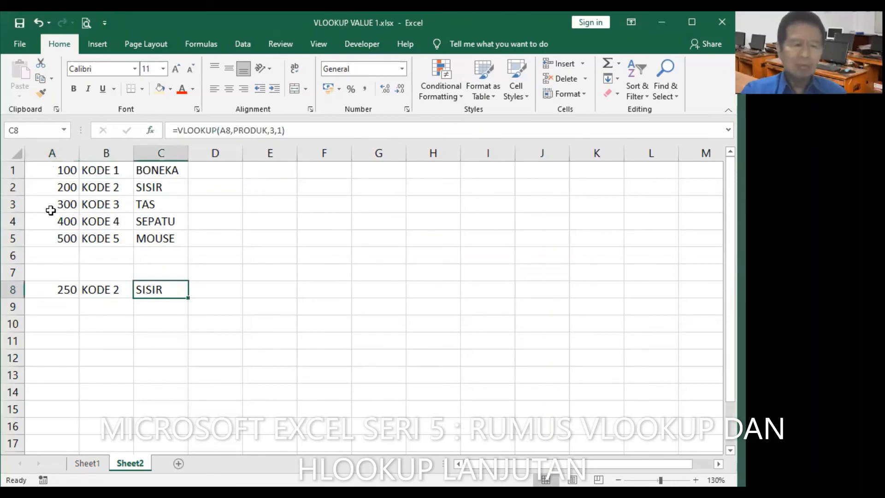
left_click(97, 204)
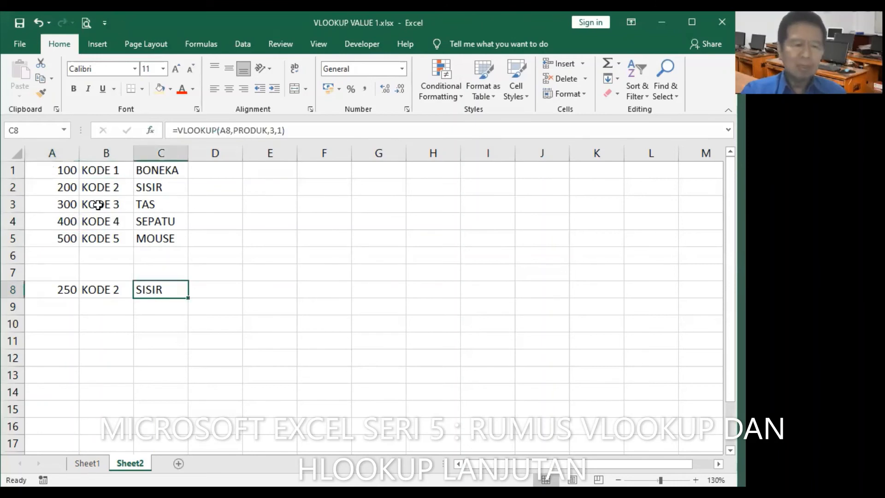
- Set the lookup value in A8 to 360 and check the code and product name returned in B8:C8
left_click(75, 291)
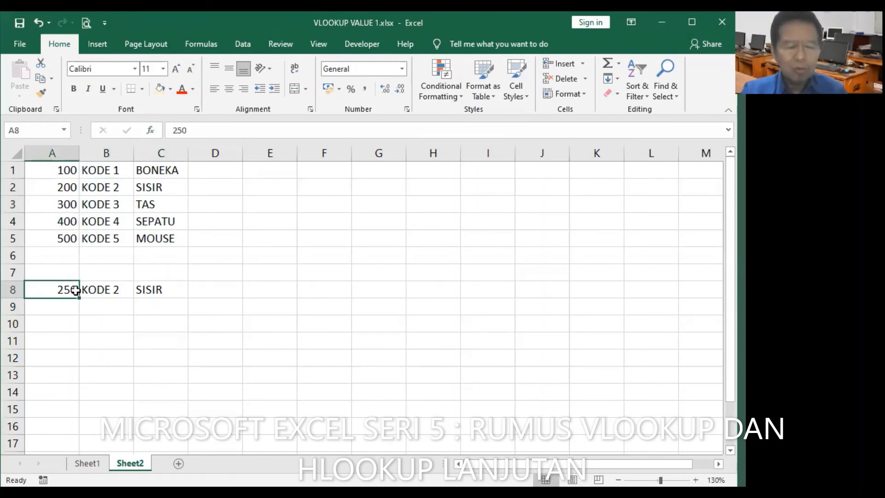
type("360")
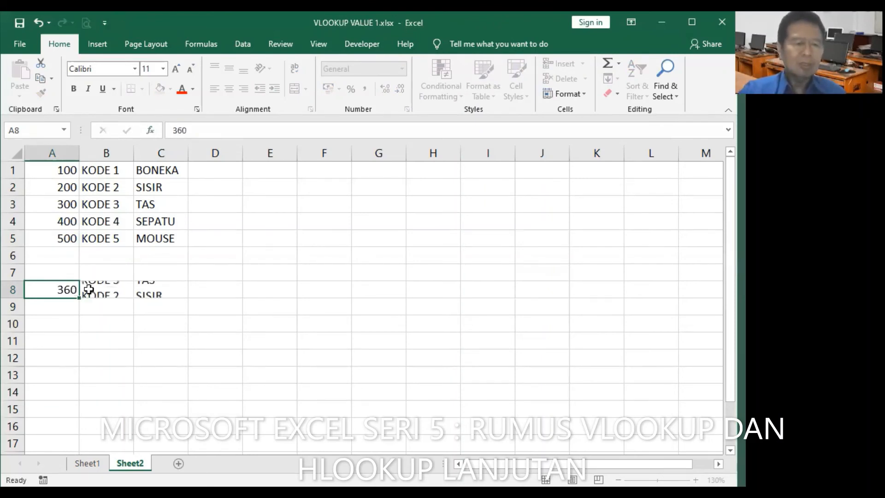
key("Return")
left_click(67, 293)
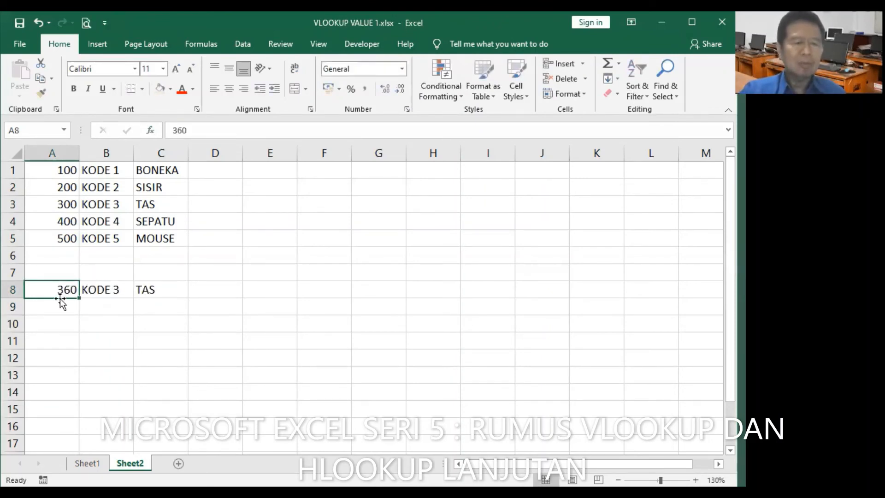
left_click(110, 290)
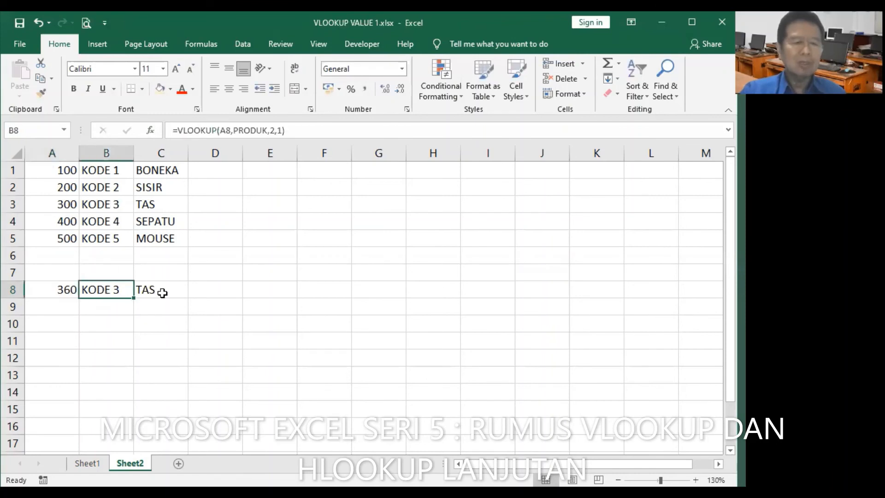
left_click(162, 293)
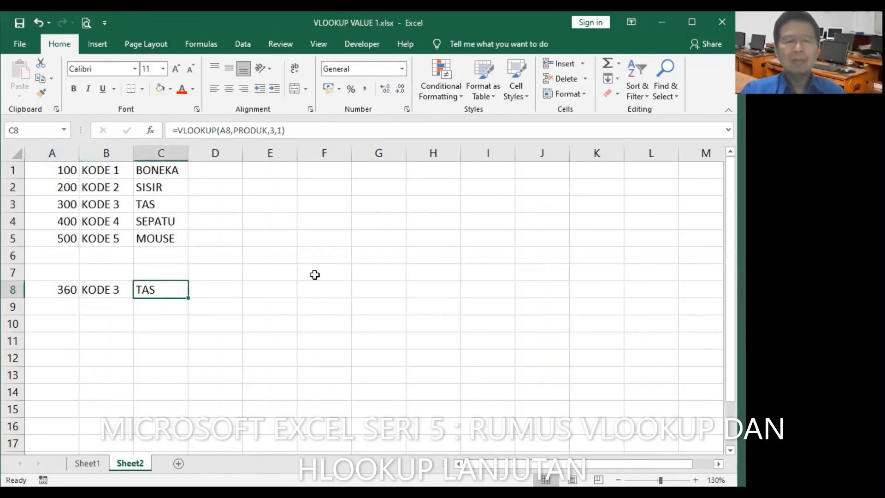